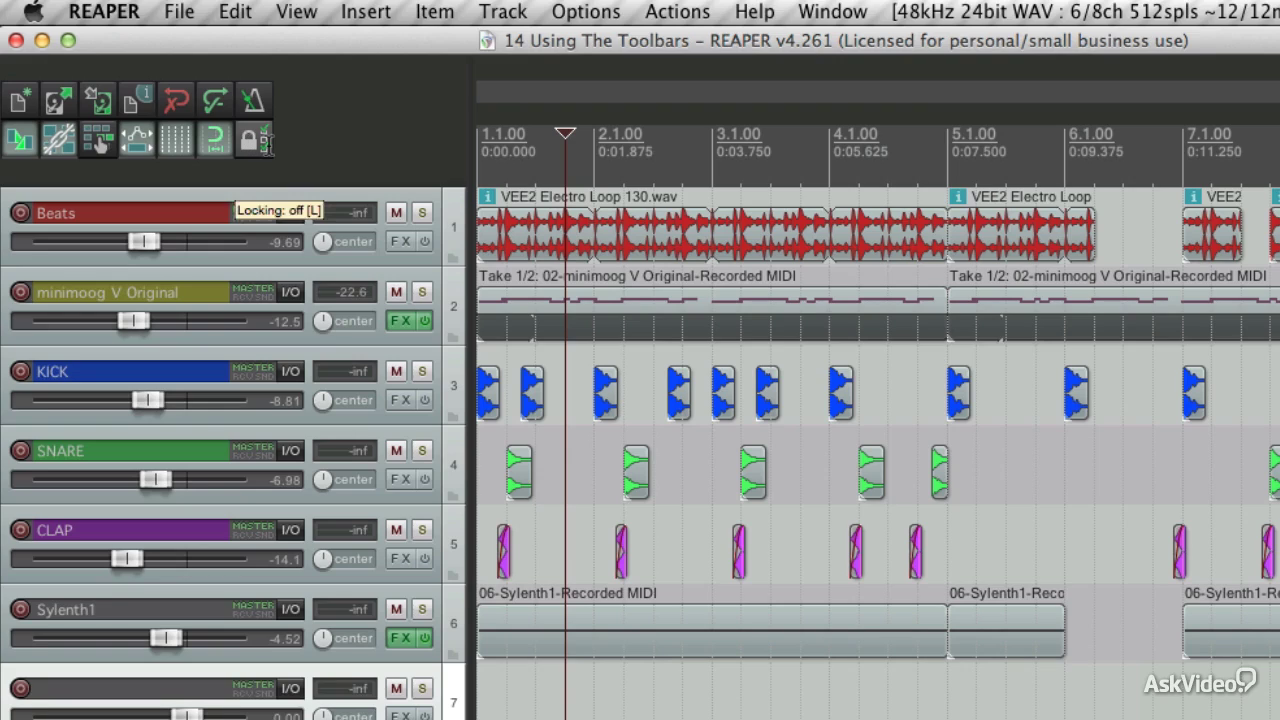
View the undo history, close it, and inspect the metronome and pre-roll settings
right_click(176, 104)
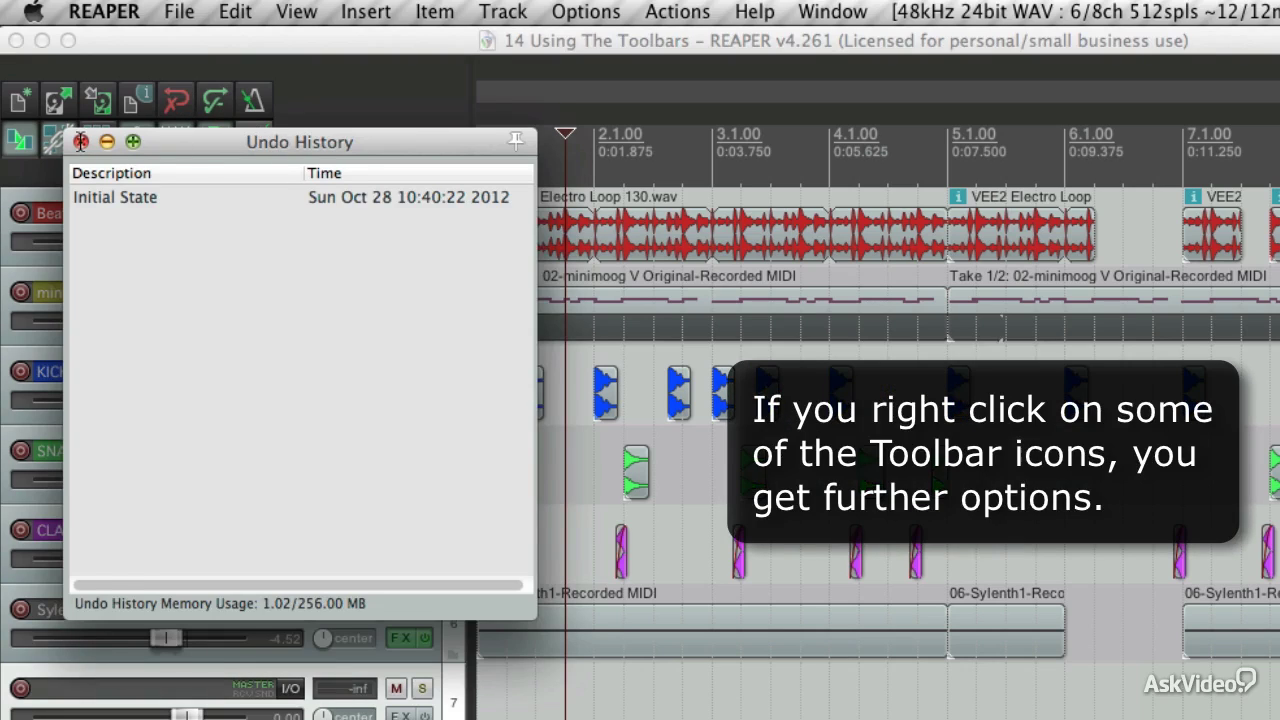
click(81, 141)
right_click(253, 97)
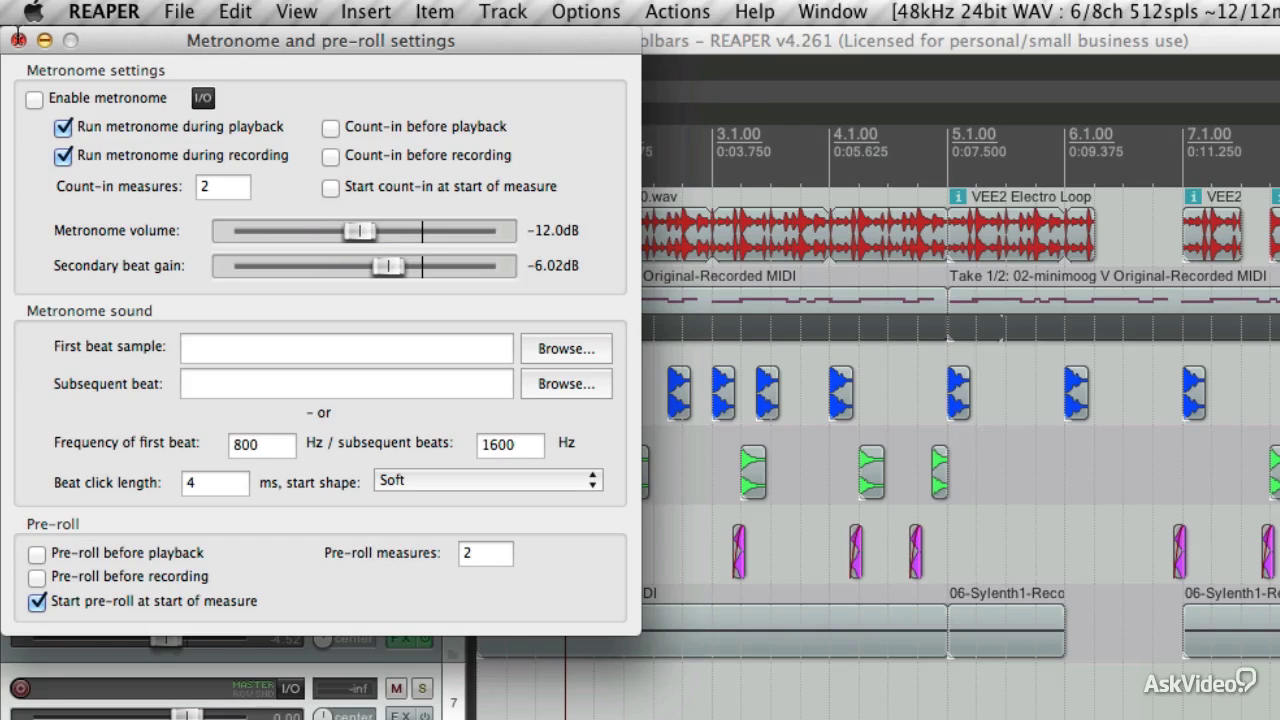
click(18, 40)
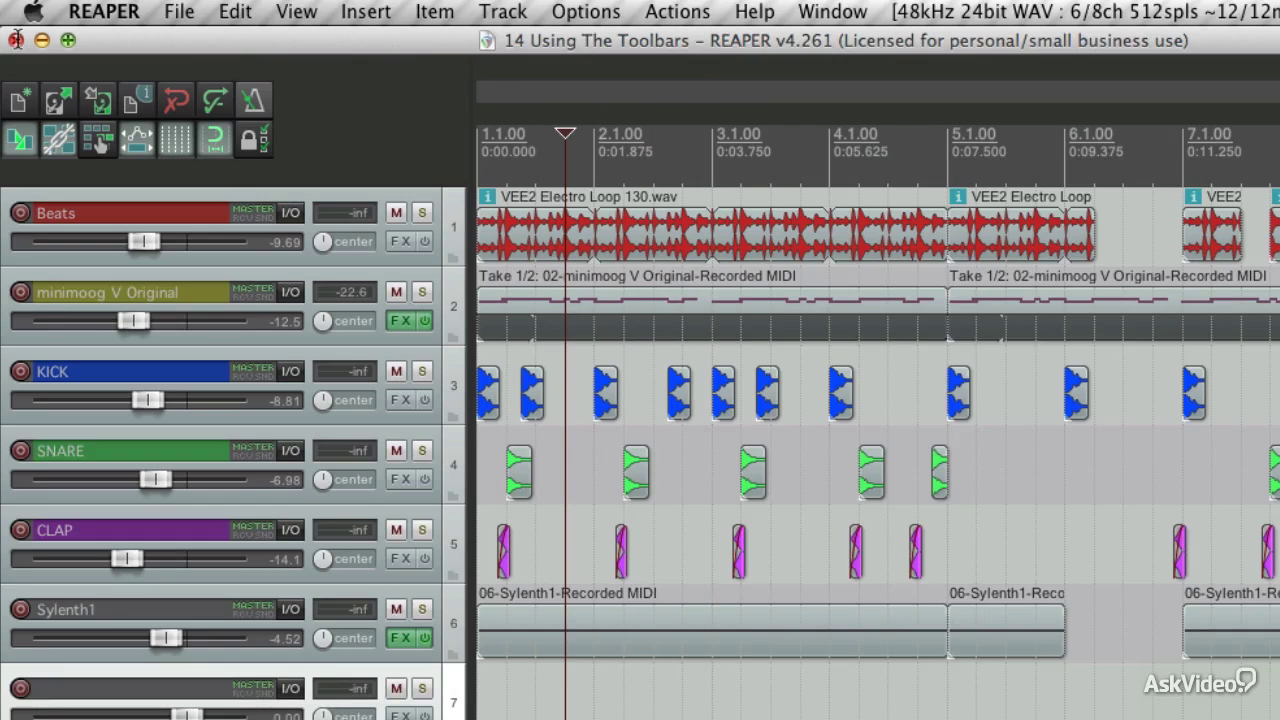
Try grid line spacings of 2 and 1/128 in the snap/grid settings, and return the spacing to 1/4
right_click(185, 148)
click(298, 100)
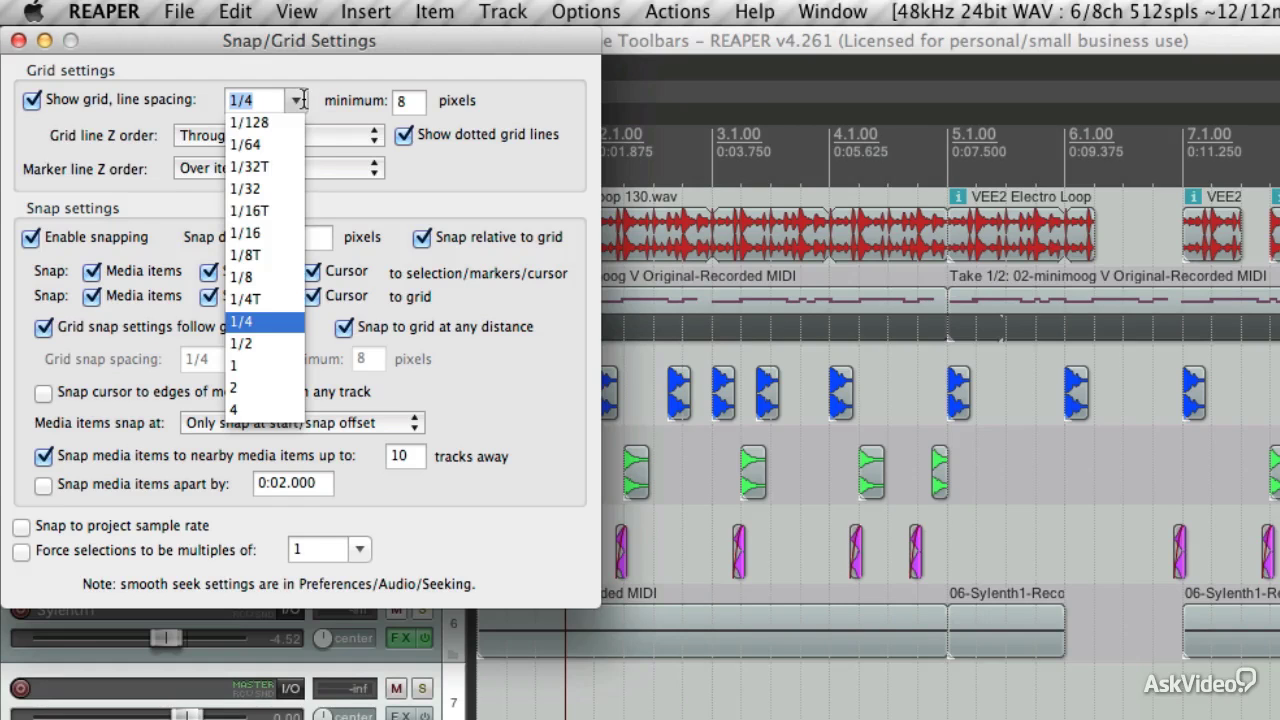
click(238, 387)
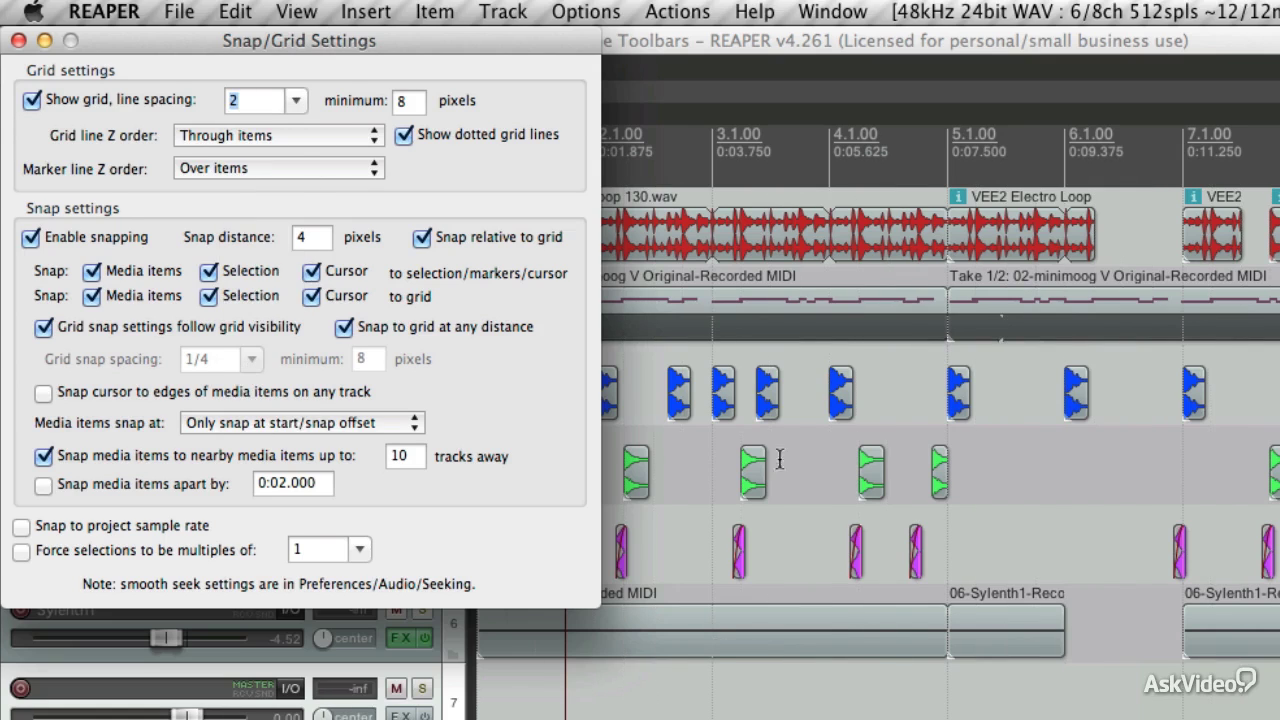
click(298, 100)
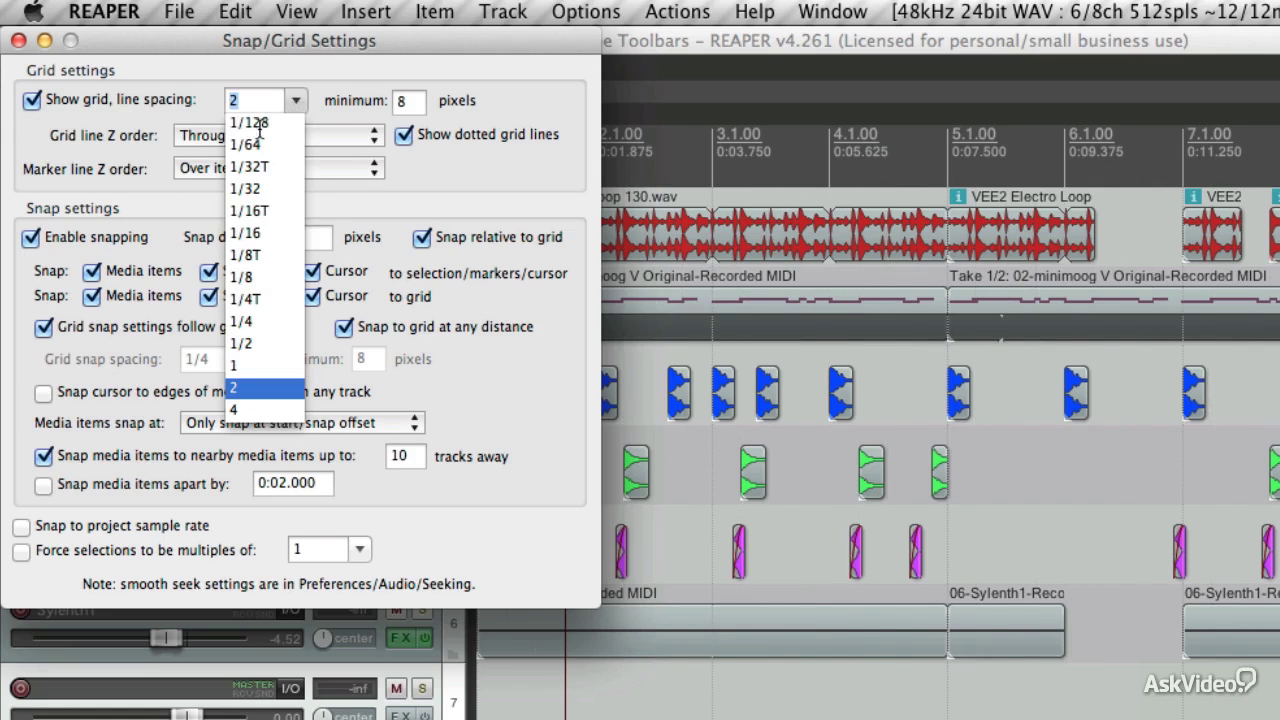
click(259, 122)
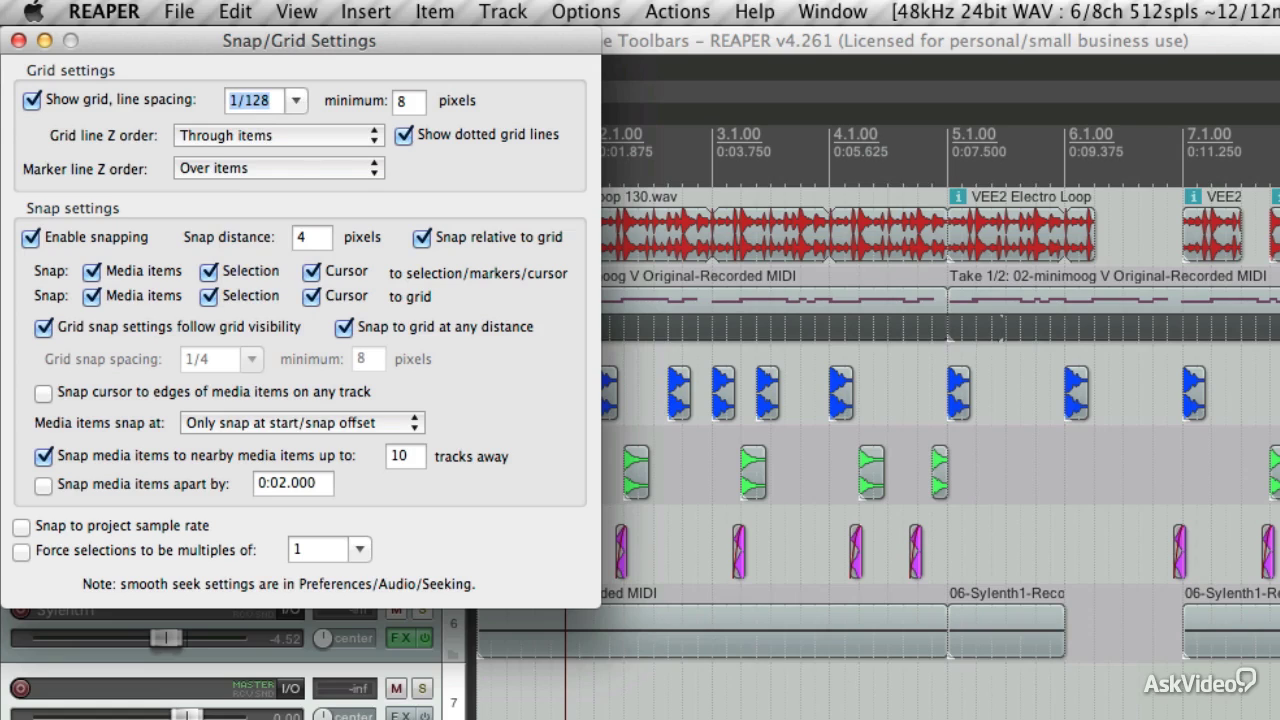
click(293, 100)
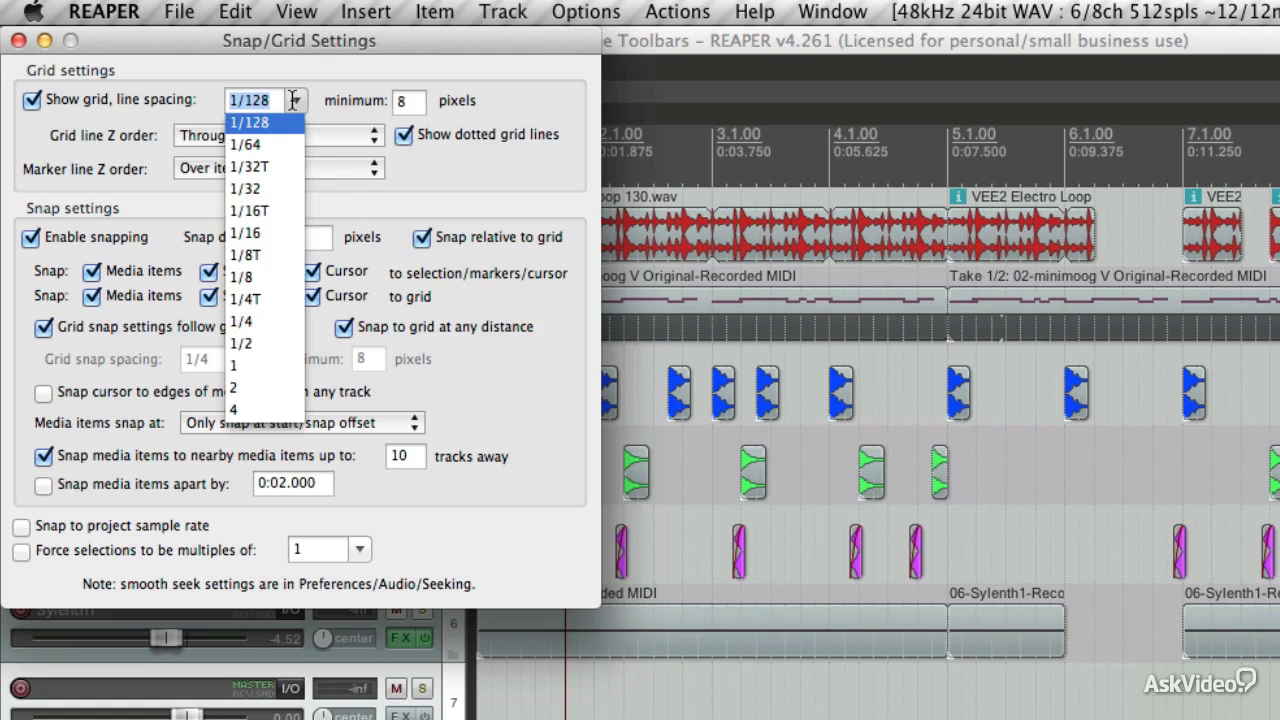
click(245, 321)
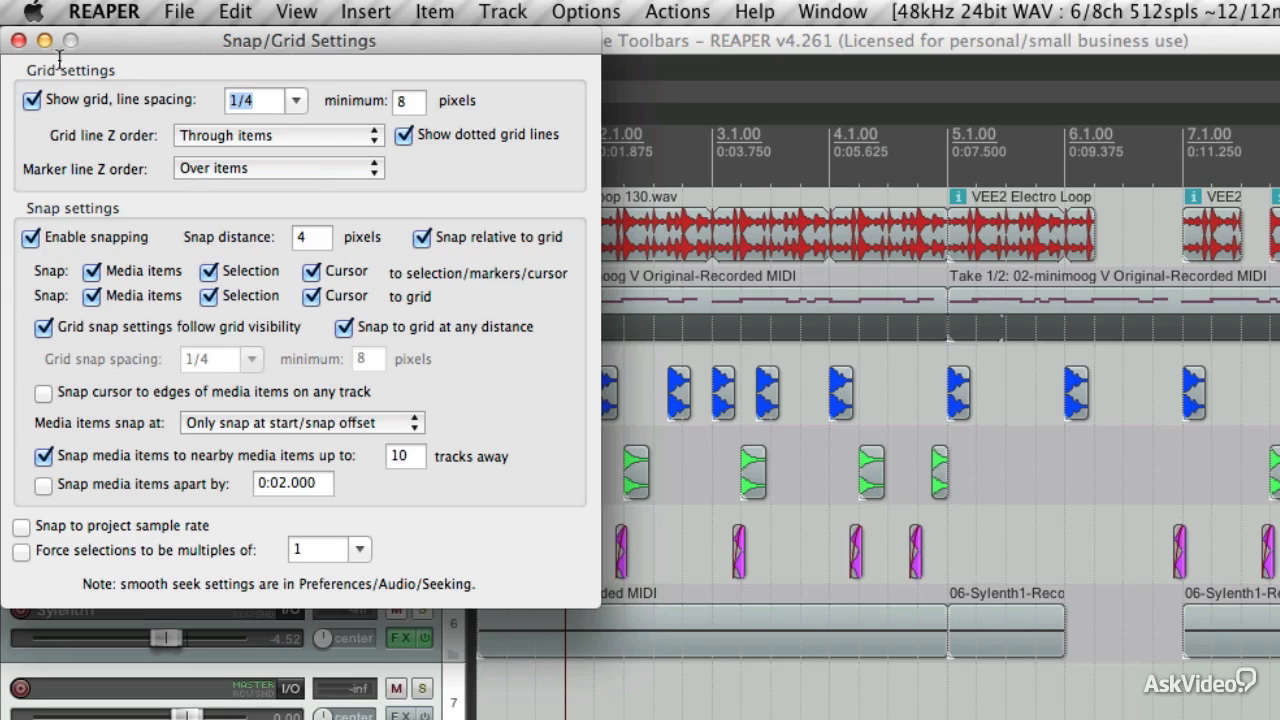
click(18, 40)
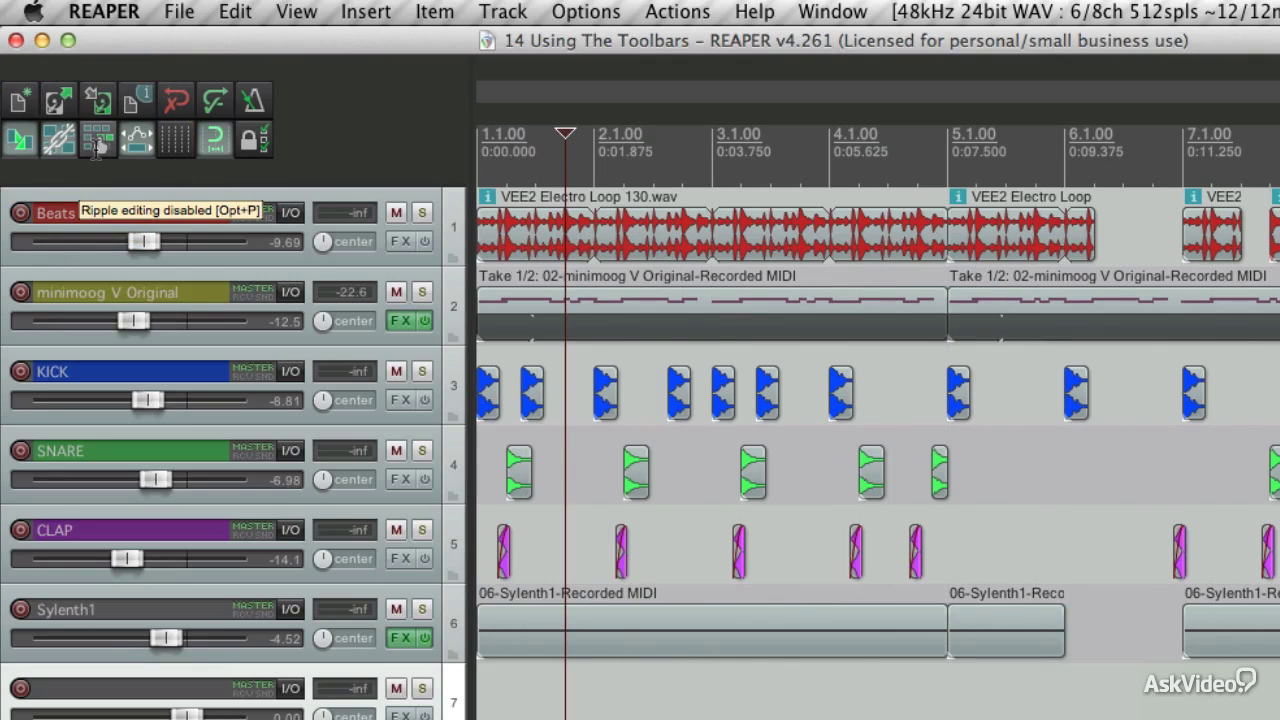
Cycle ripple editing through its per-track and all-tracks modes back to disabled
click(98, 141)
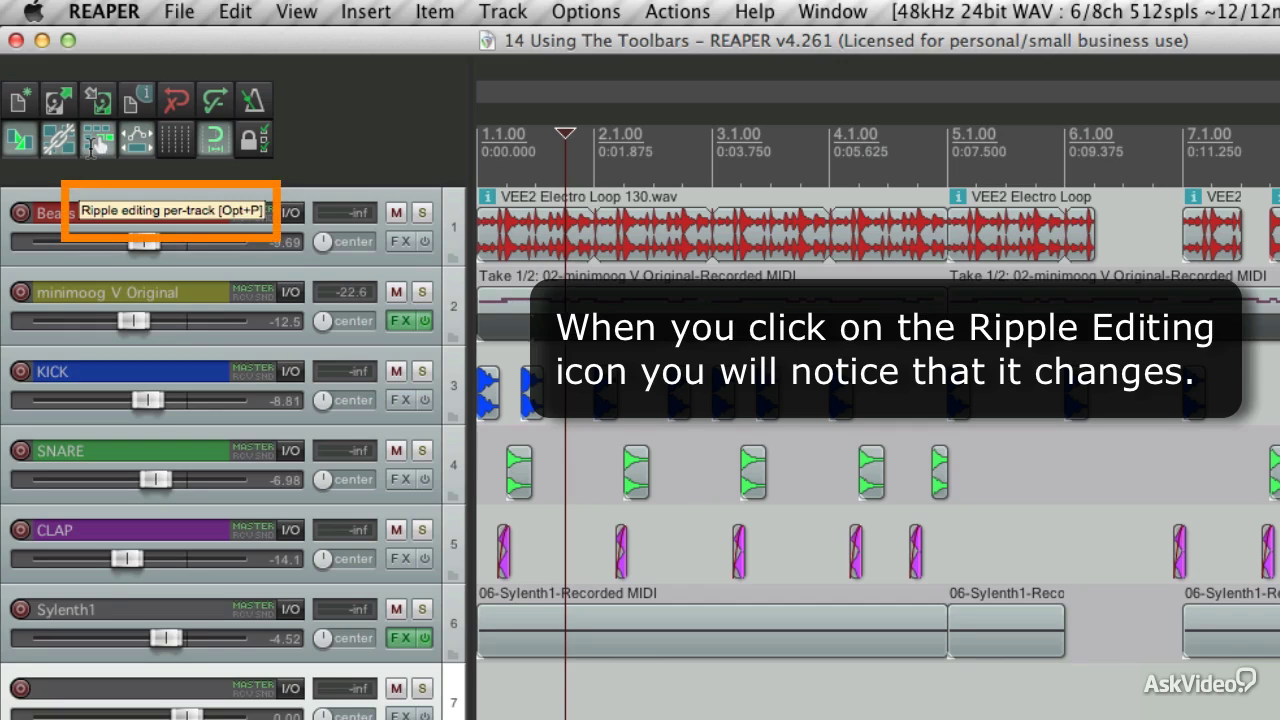
click(98, 142)
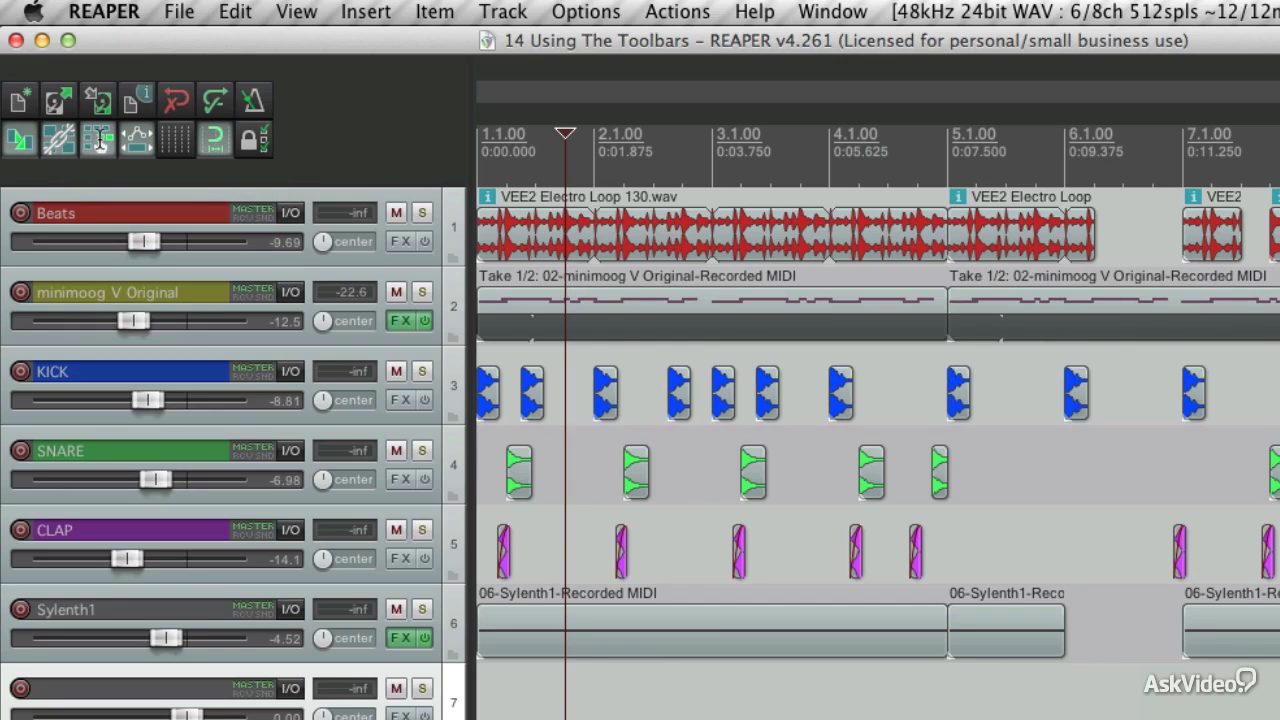
click(98, 141)
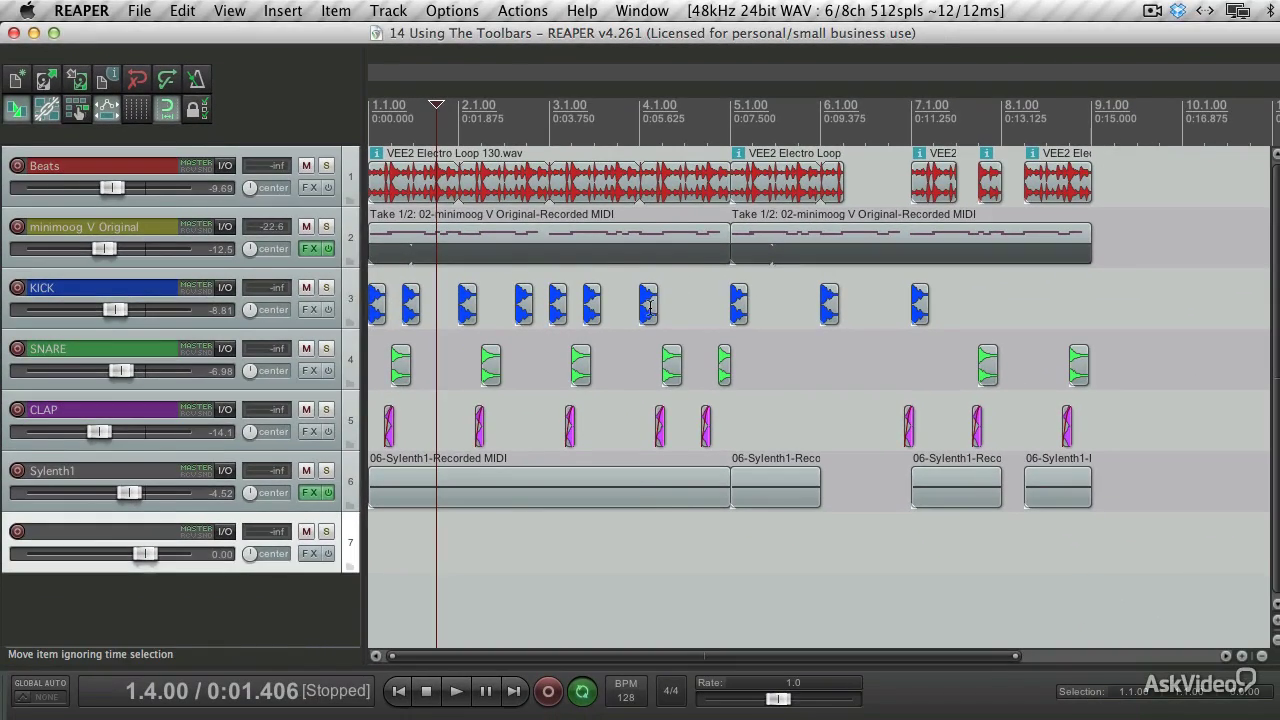
Try moving the KICK item at 4.1.00 with ripple editing off and with per-track ripple editing, and undo the move
mouse_move(678, 313)
mouse_down()
mouse_move(709, 314)
mouse_move(657, 310)
mouse_up()
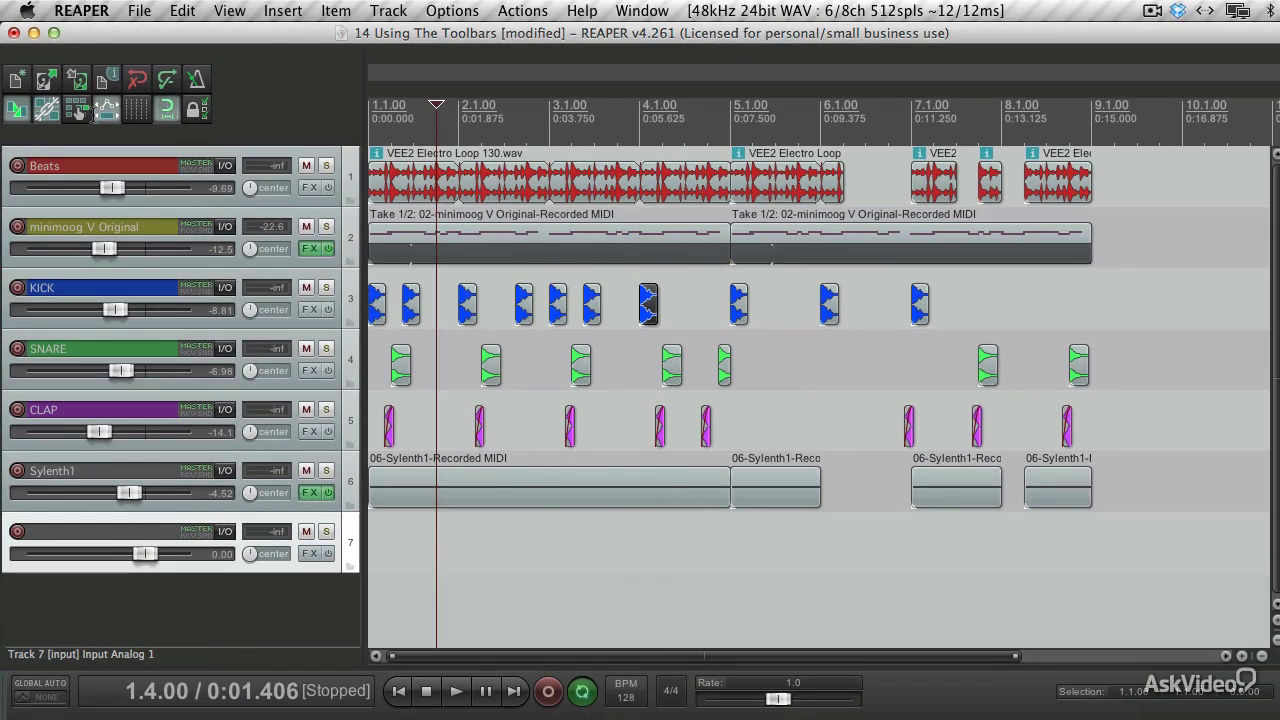
click(78, 113)
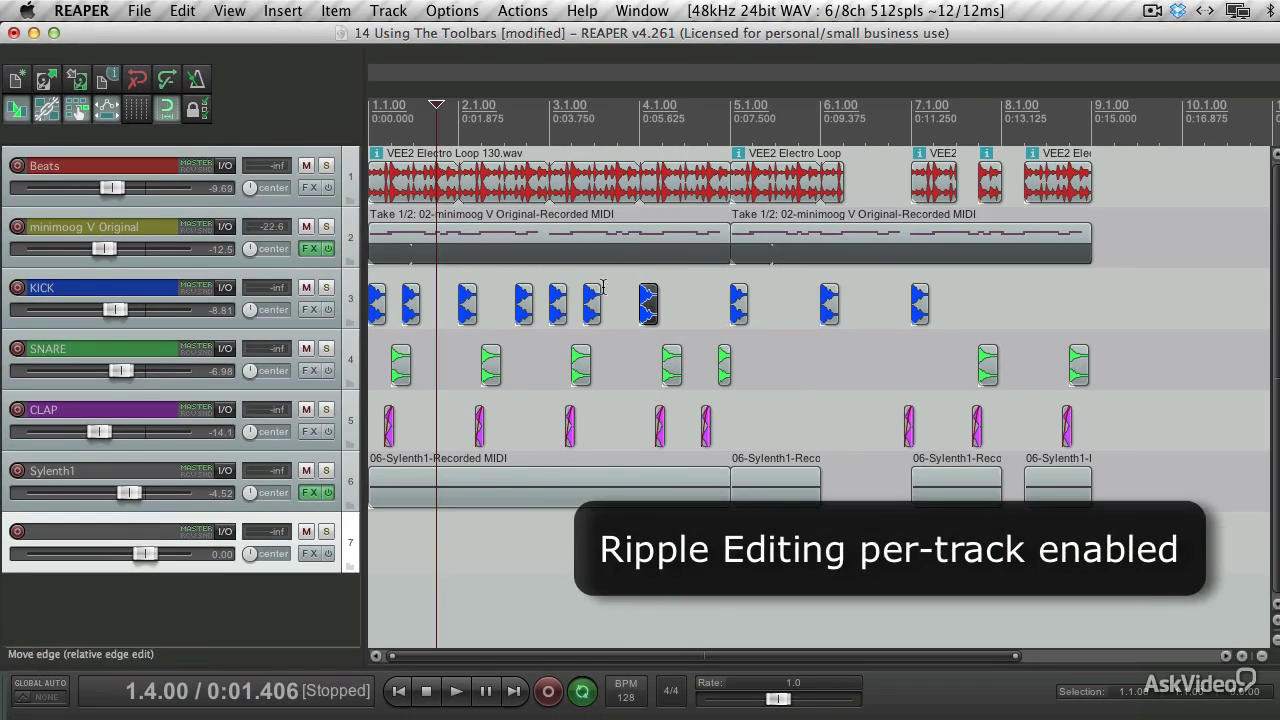
drag(648, 306, 686, 308)
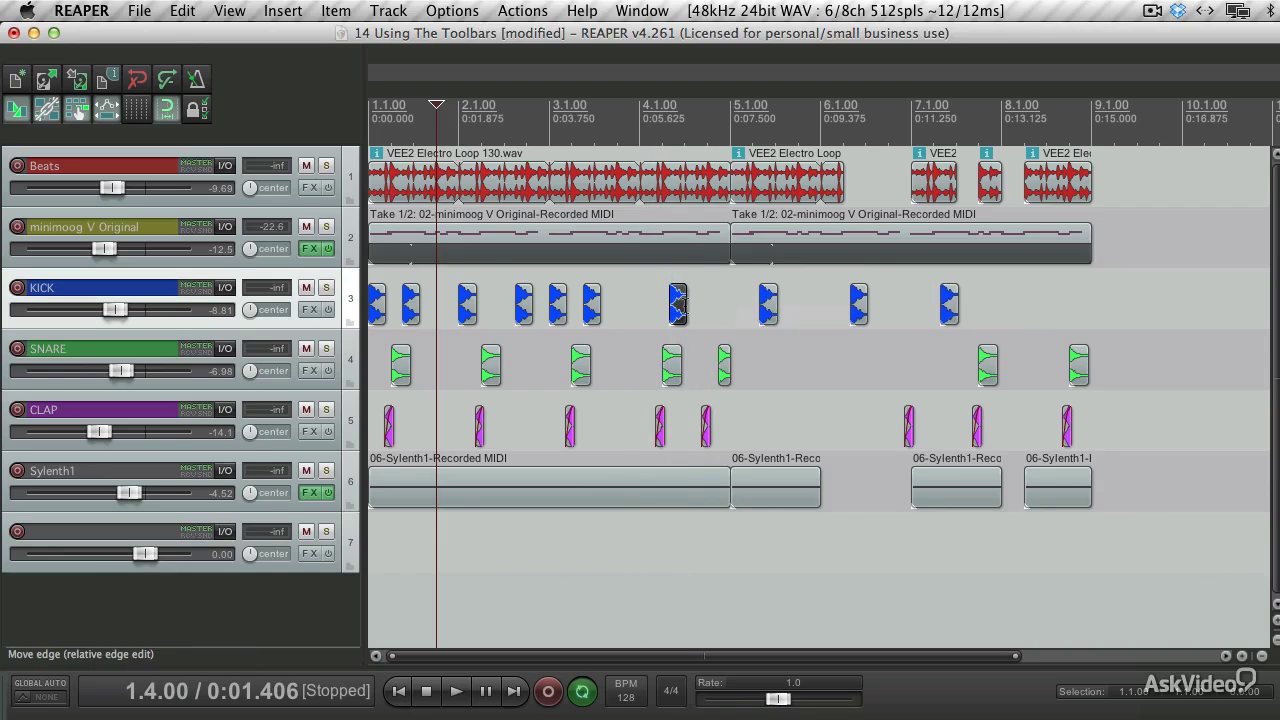
key(ctrl+z)
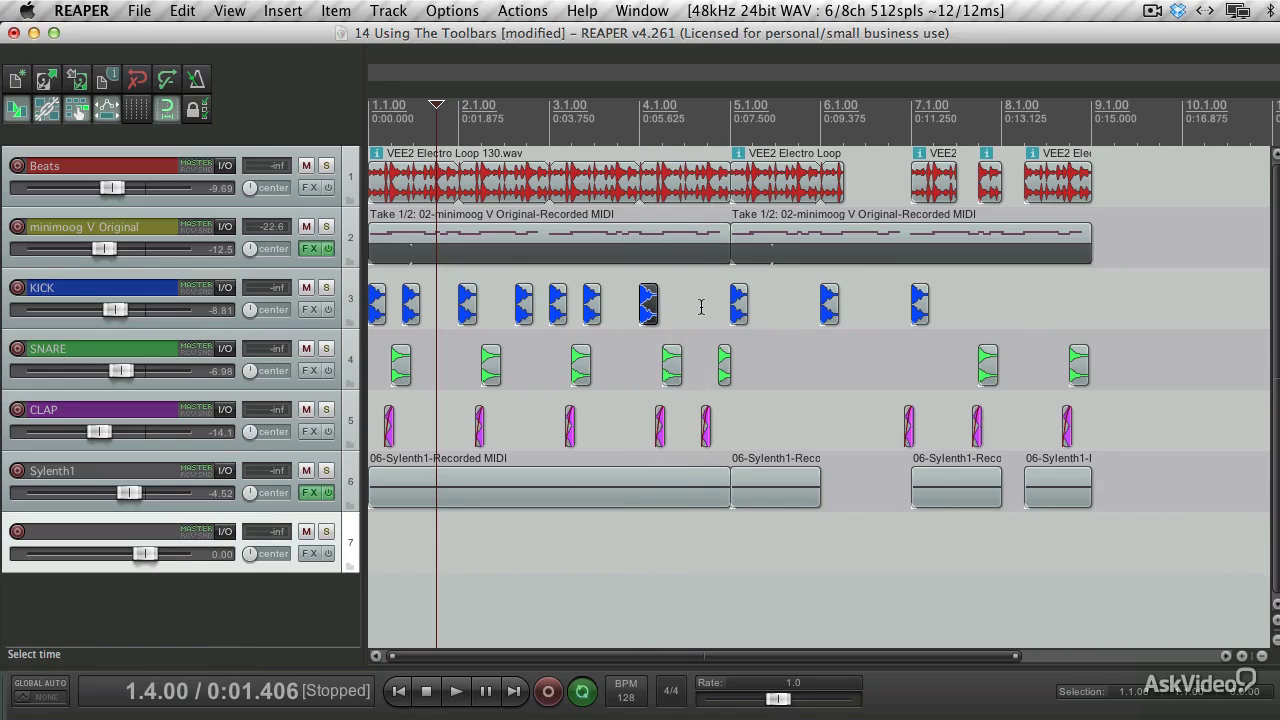
Set ripple editing to all tracks and try it by moving the KICK item at 5.1.00 to about 6.2.00 and back
click(80, 112)
mouse_move(648, 305)
mouse_down()
mouse_move(747, 311)
mouse_move(650, 309)
mouse_up()
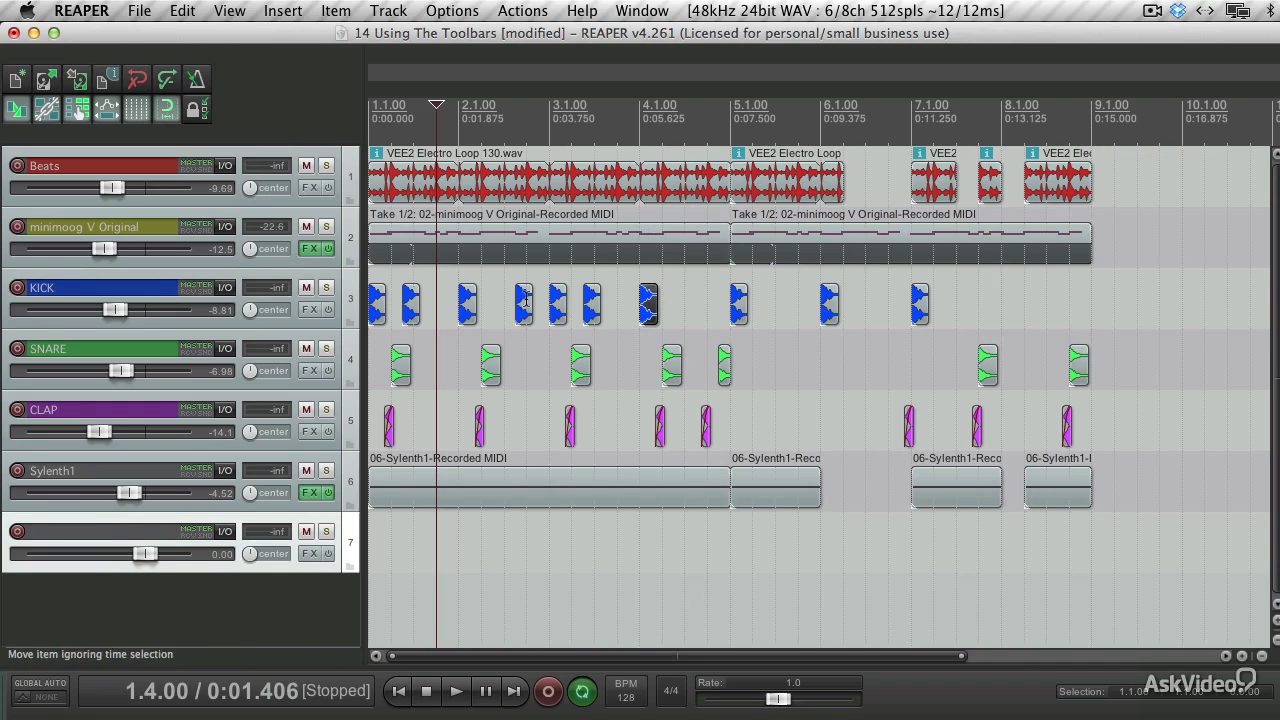
mouse_move(558, 300)
mouse_down()
mouse_move(615, 300)
mouse_move(558, 300)
mouse_up()
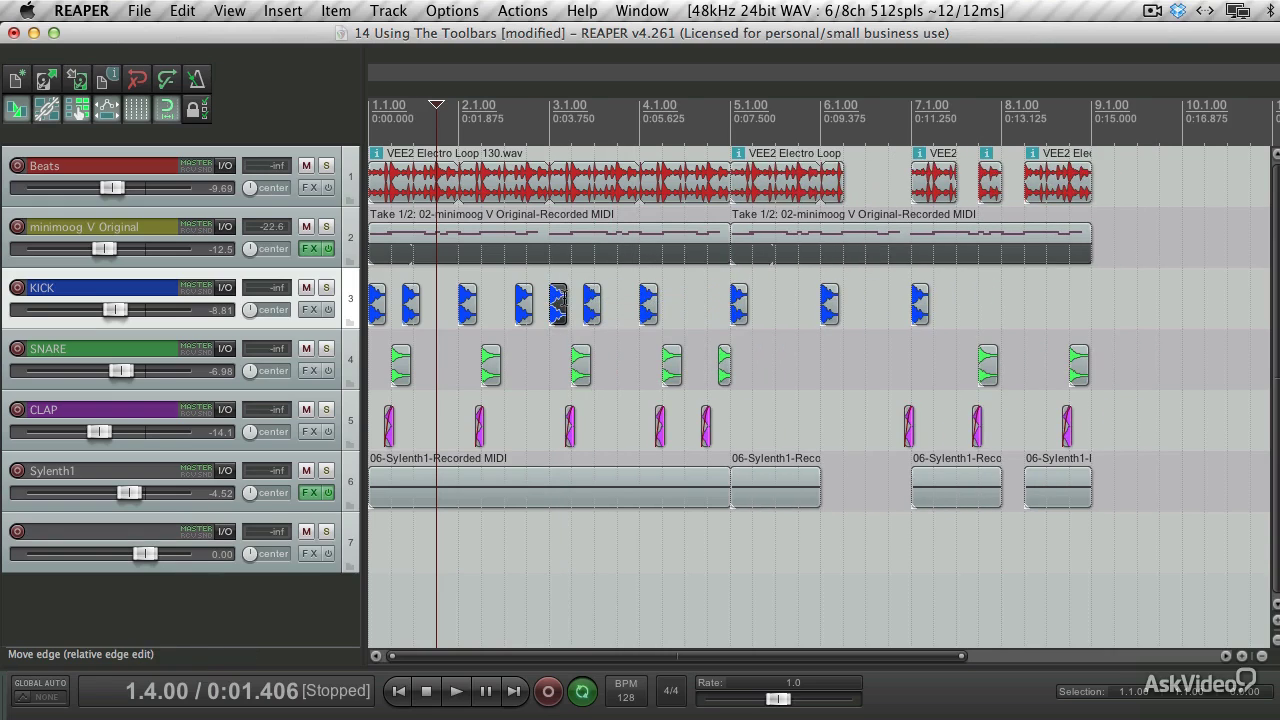
click(527, 372)
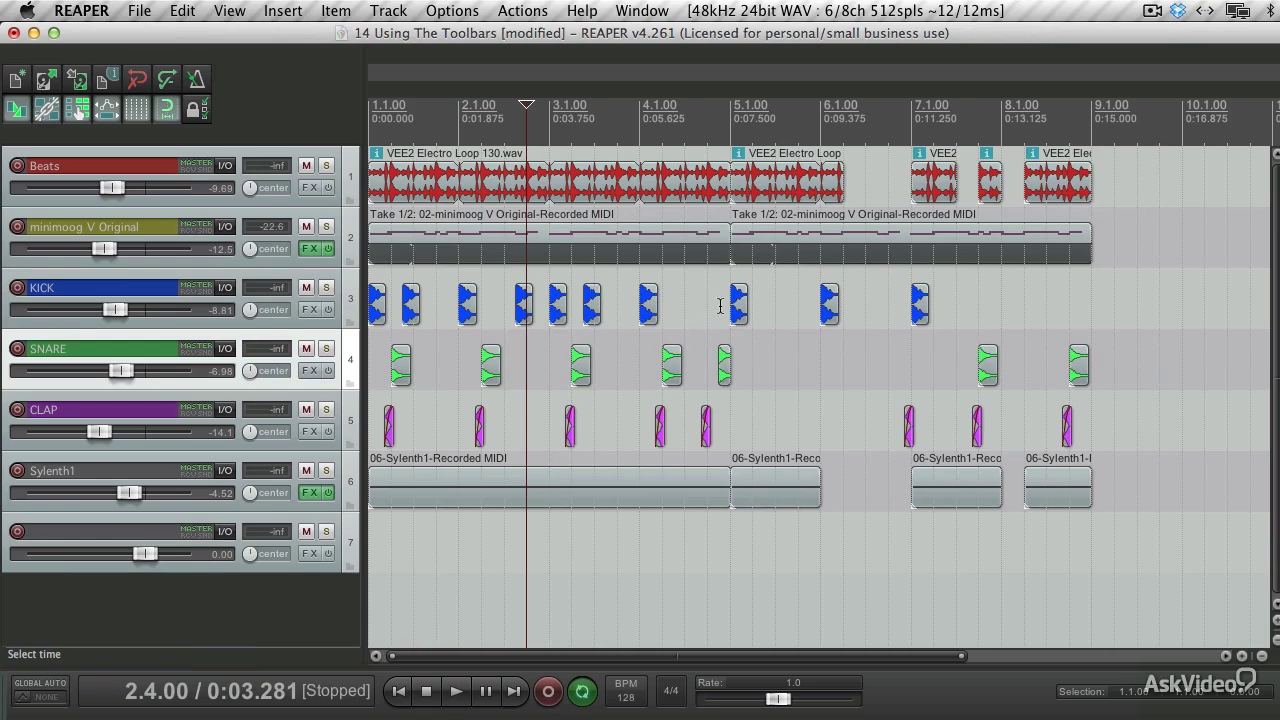
drag(742, 305, 835, 298)
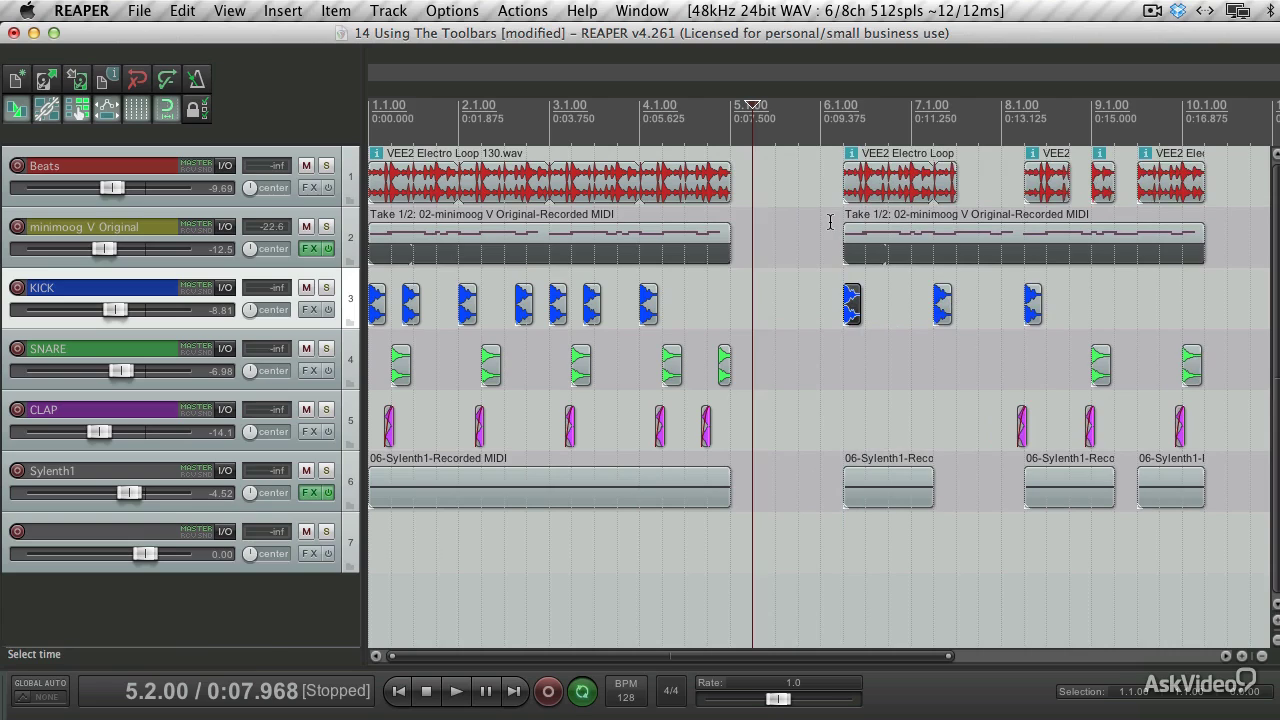
drag(845, 228, 831, 226)
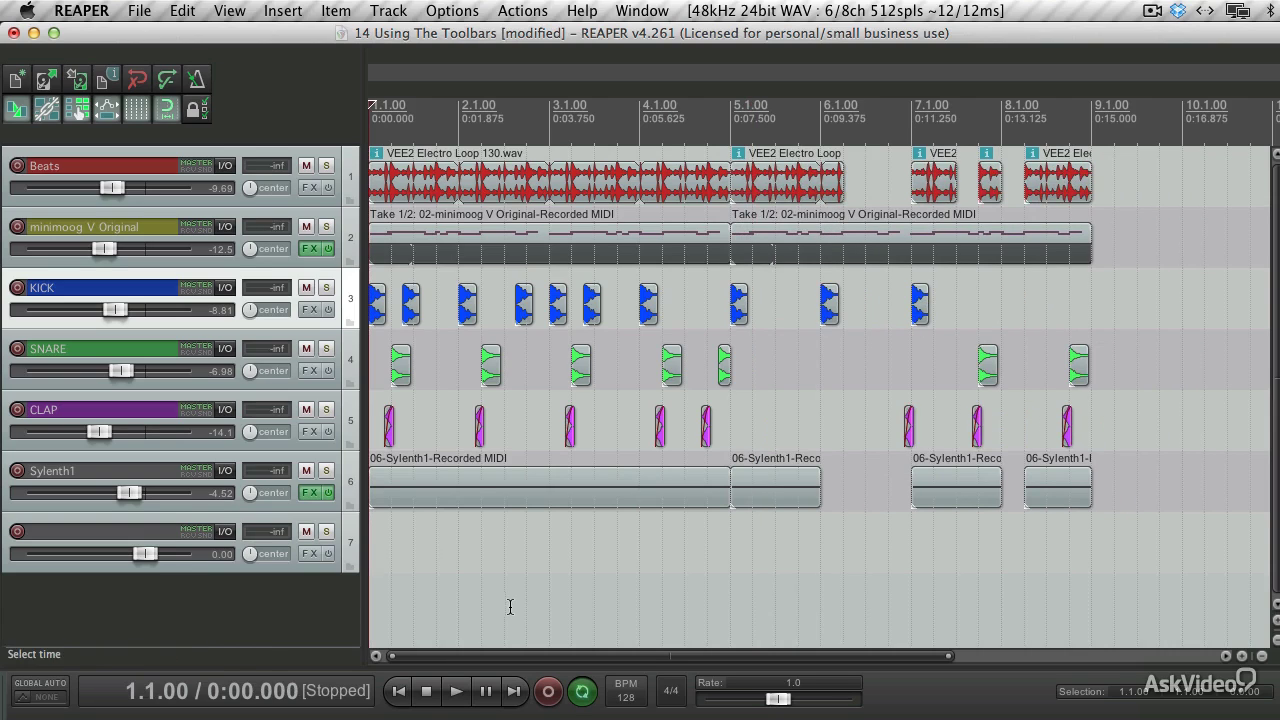
Open the toolbar customization dialog, examine the main toolbar's commands and the list of customizable toolbars and menus, and close it
right_click(278, 72)
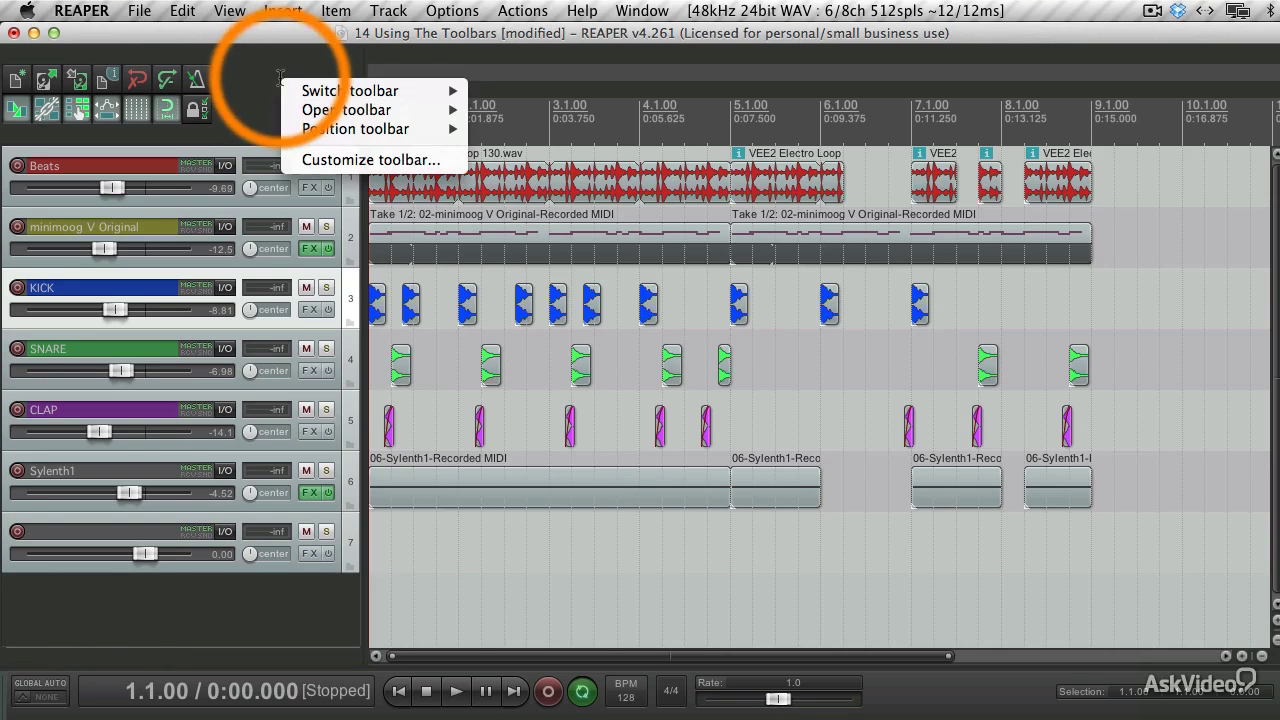
click(330, 159)
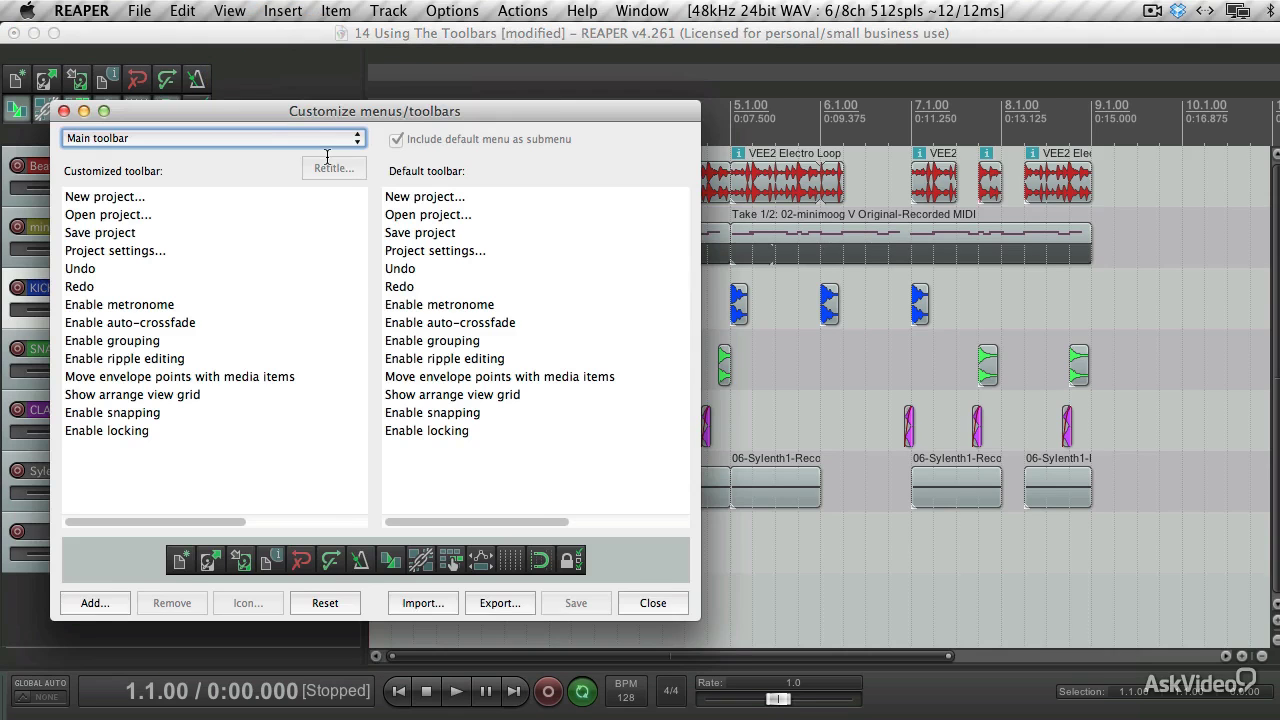
drag(292, 111, 652, 99)
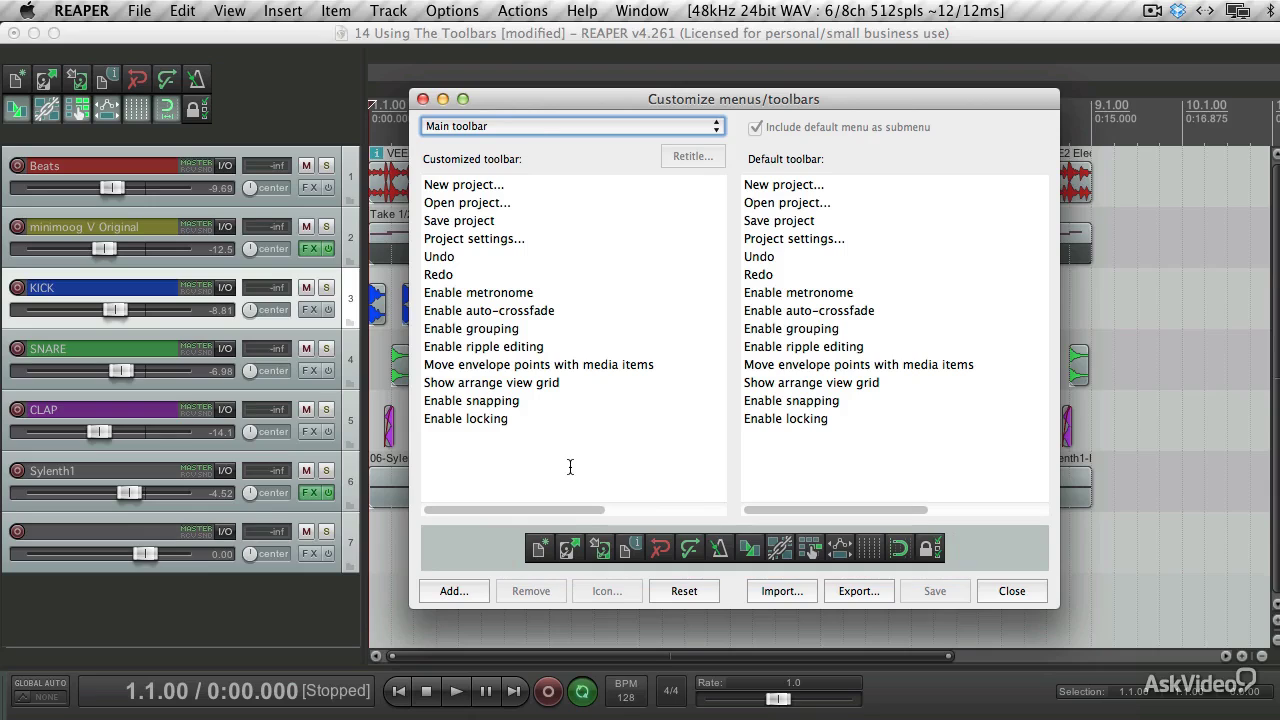
click(548, 127)
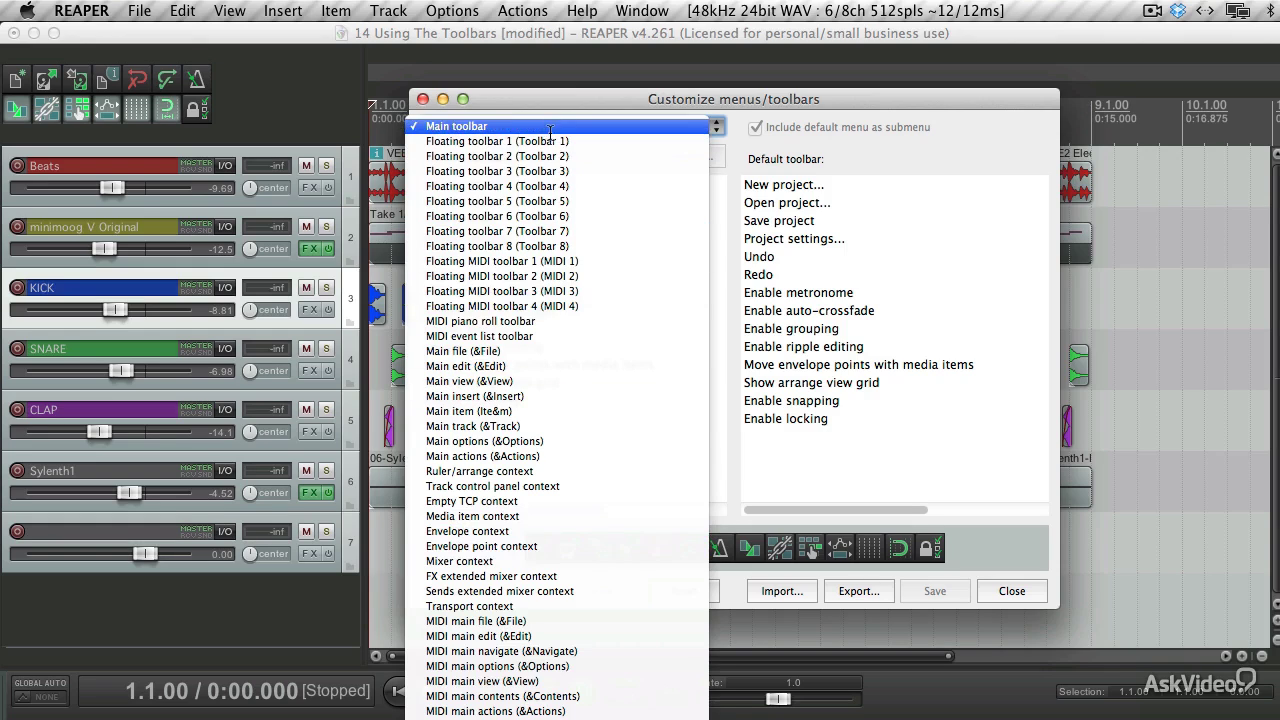
click(416, 101)
click(422, 99)
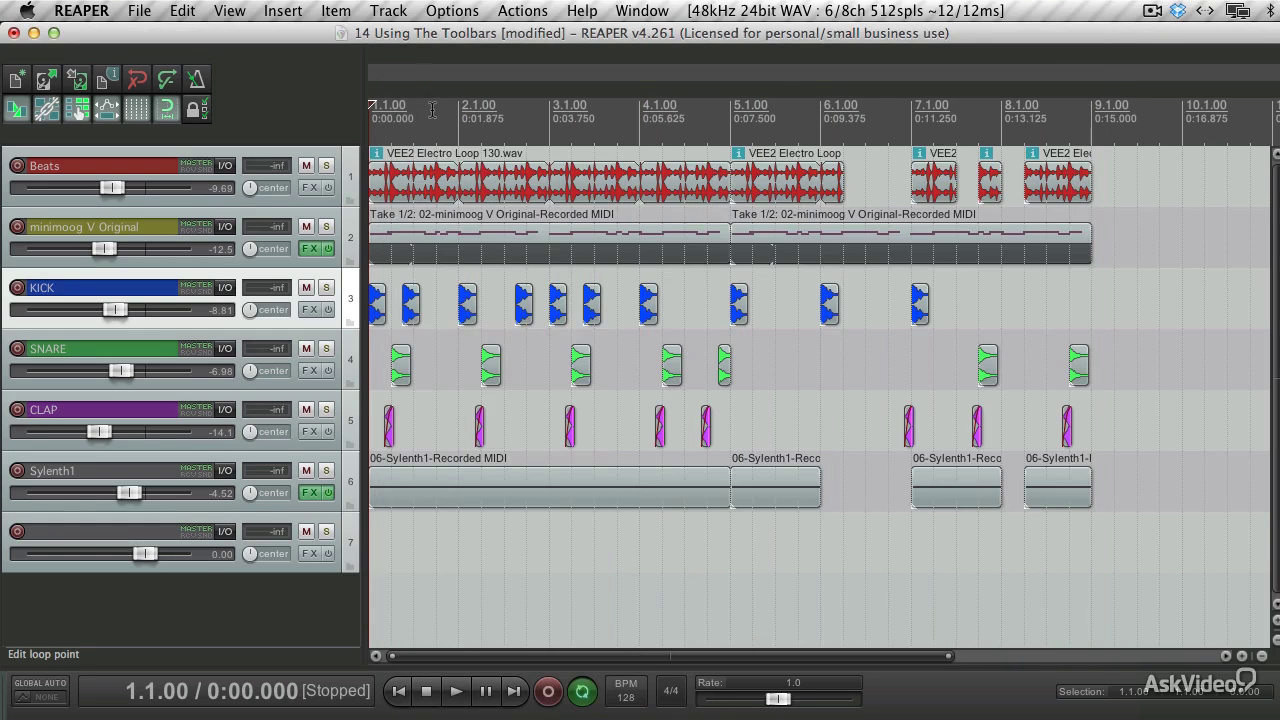
Switch the docked toolbar to the MIDI piano roll toolbar and back to the main toolbar
right_click(277, 75)
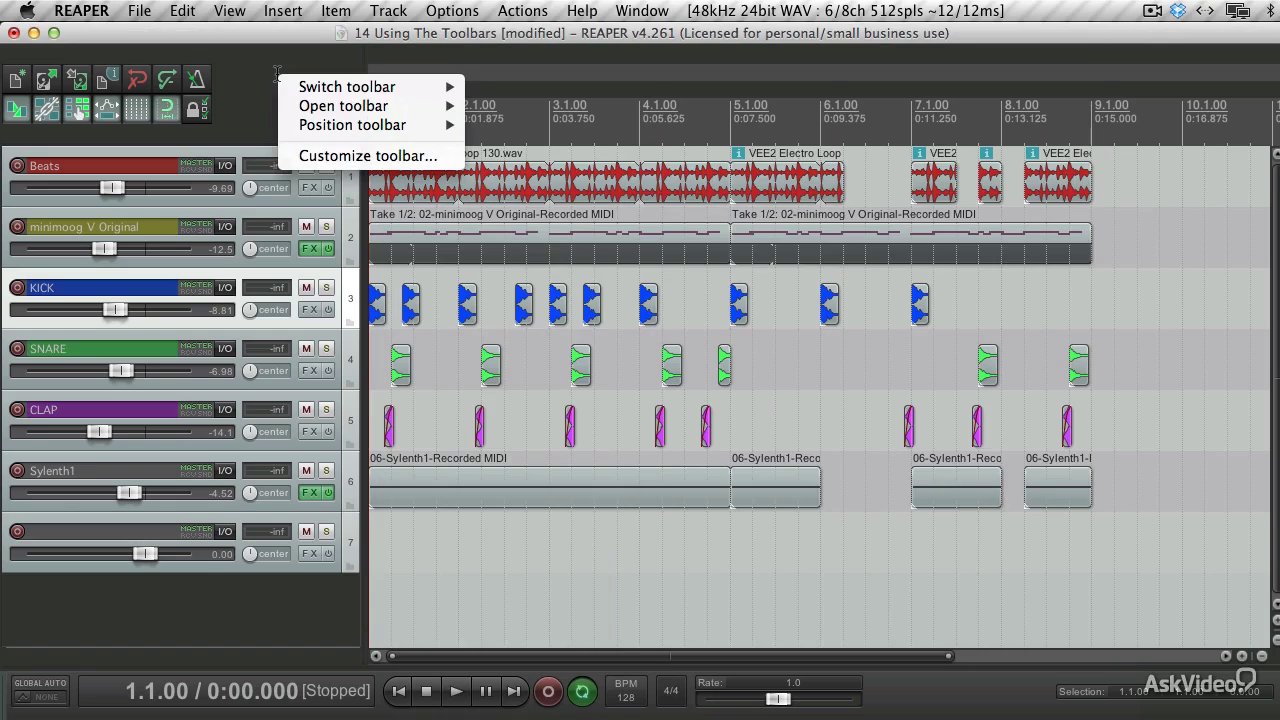
mouse_move(322, 107)
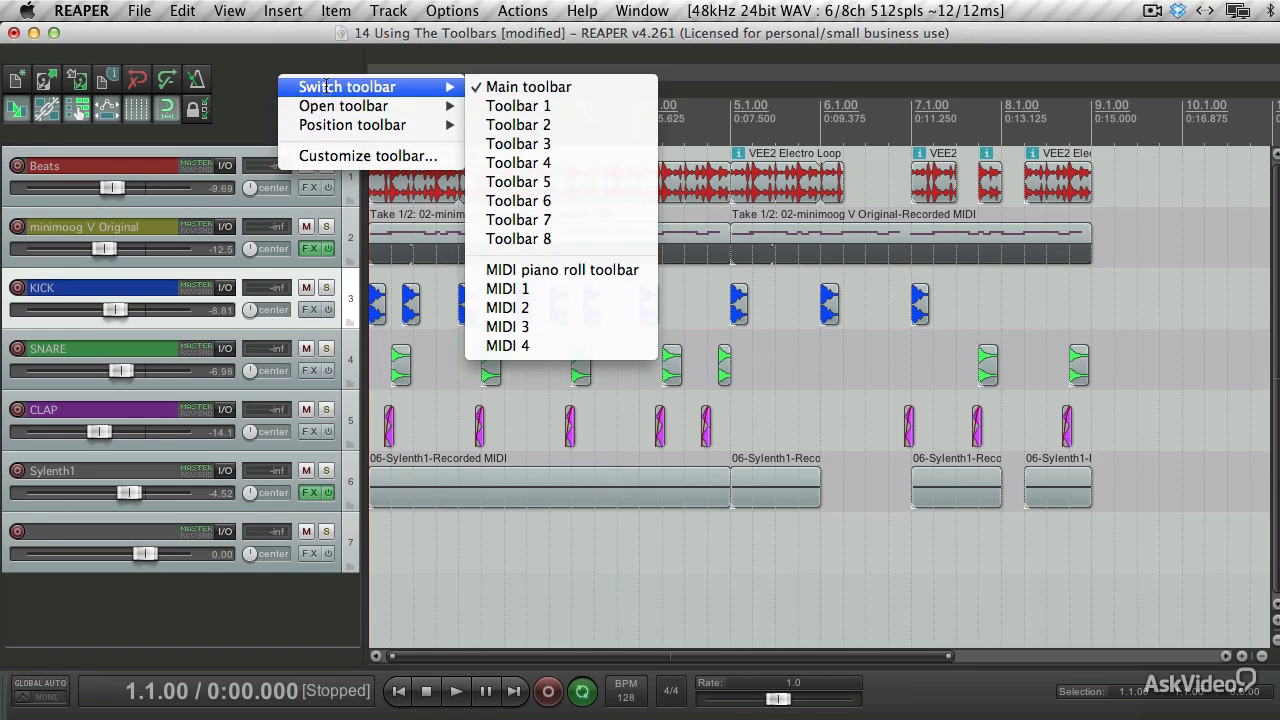
click(545, 270)
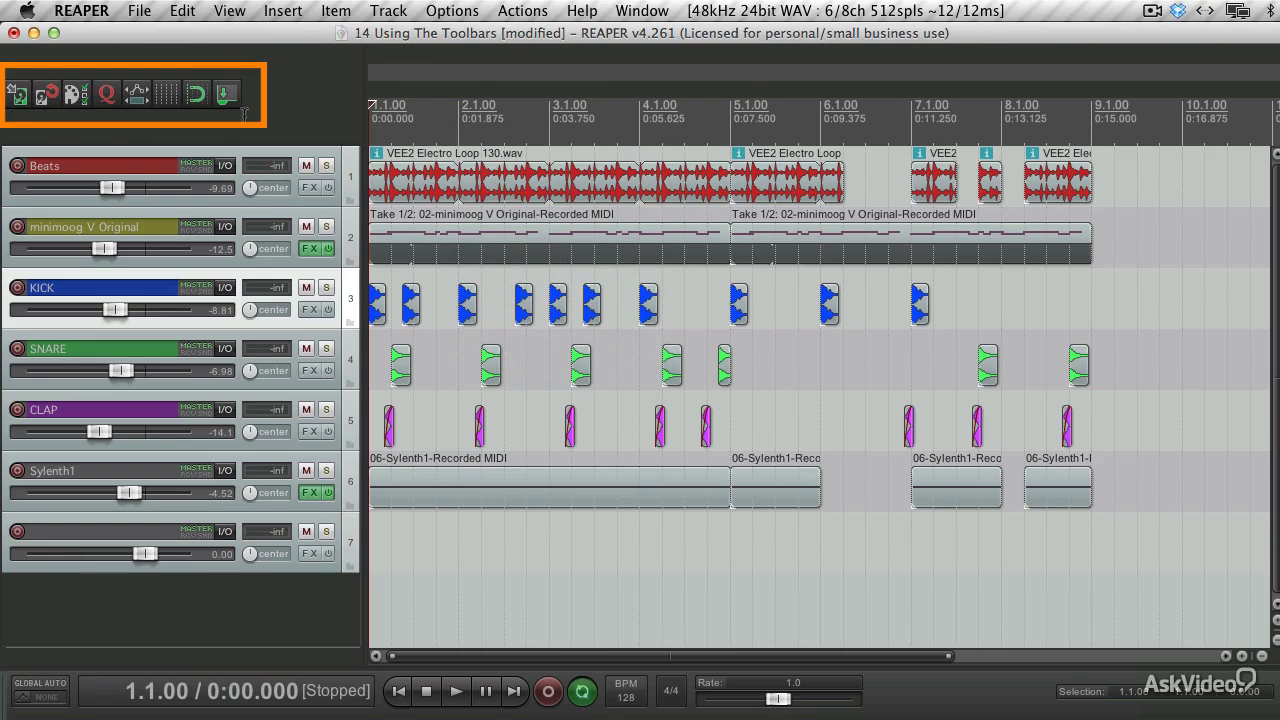
right_click(305, 88)
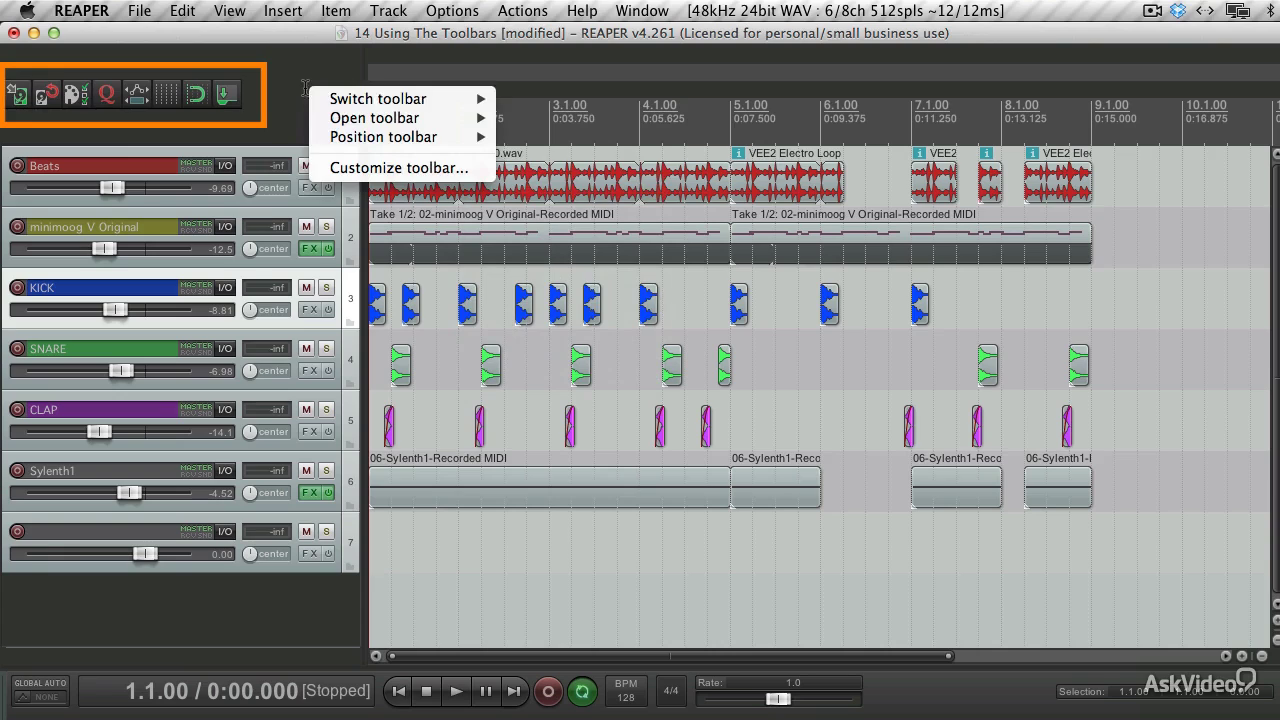
mouse_move(347, 98)
click(552, 99)
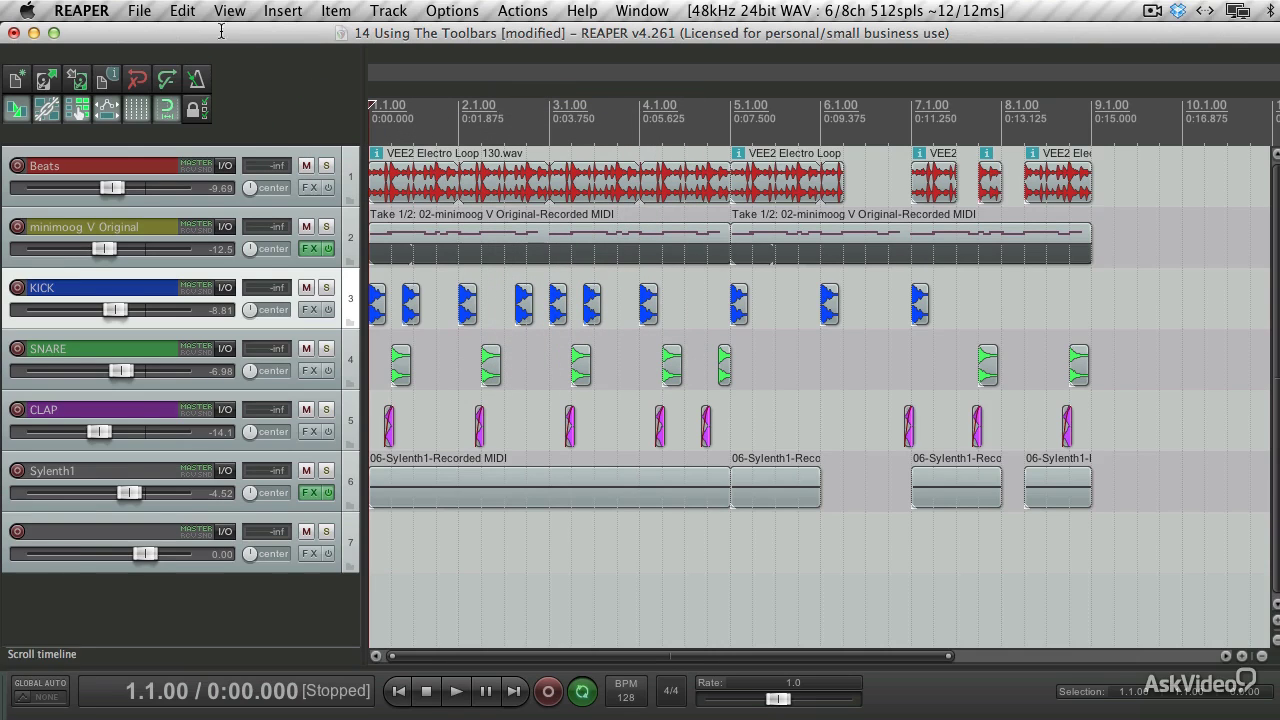
Open Toolbar 1 as a floating toolbar and bring its window into focus
right_click(281, 75)
mouse_move(405, 106)
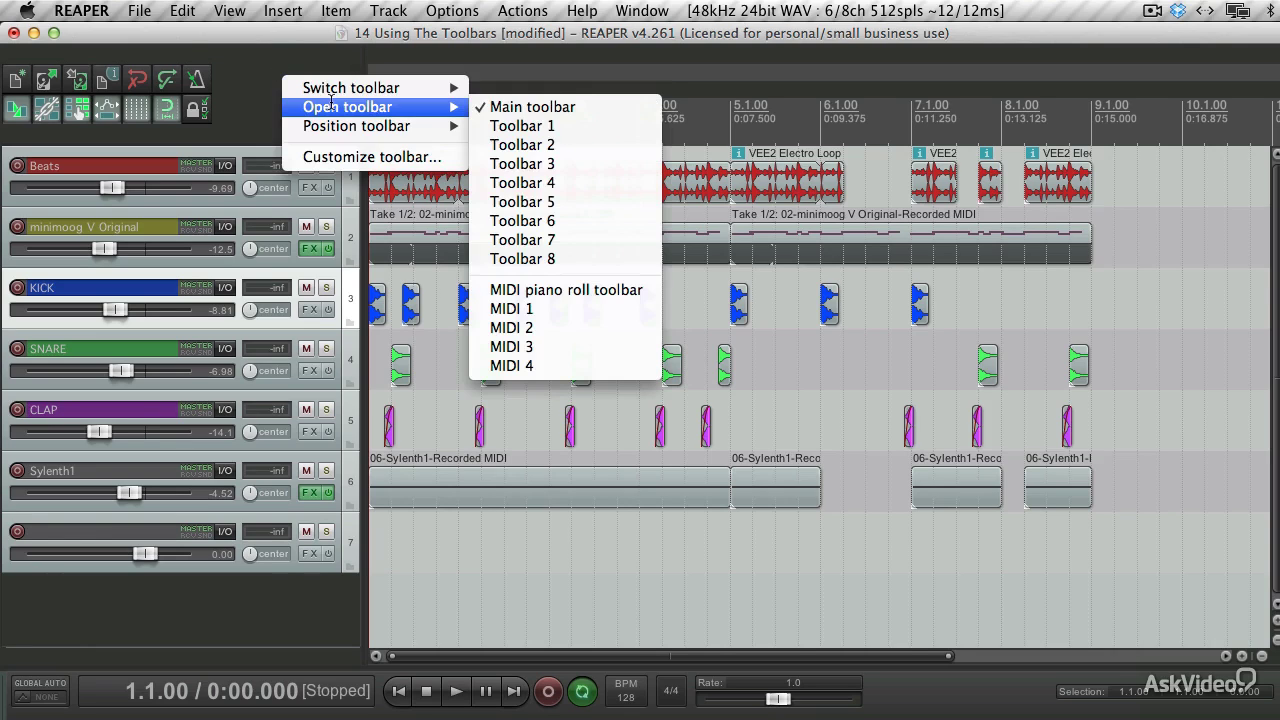
click(522, 126)
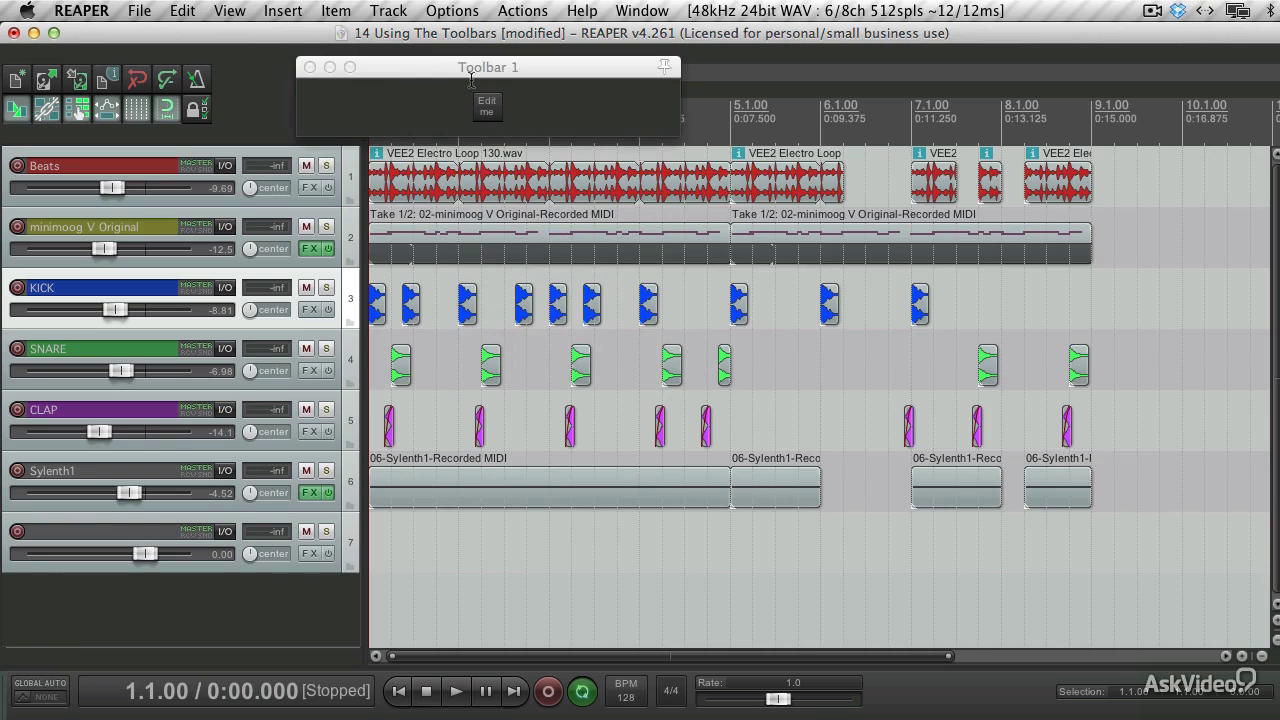
click(428, 67)
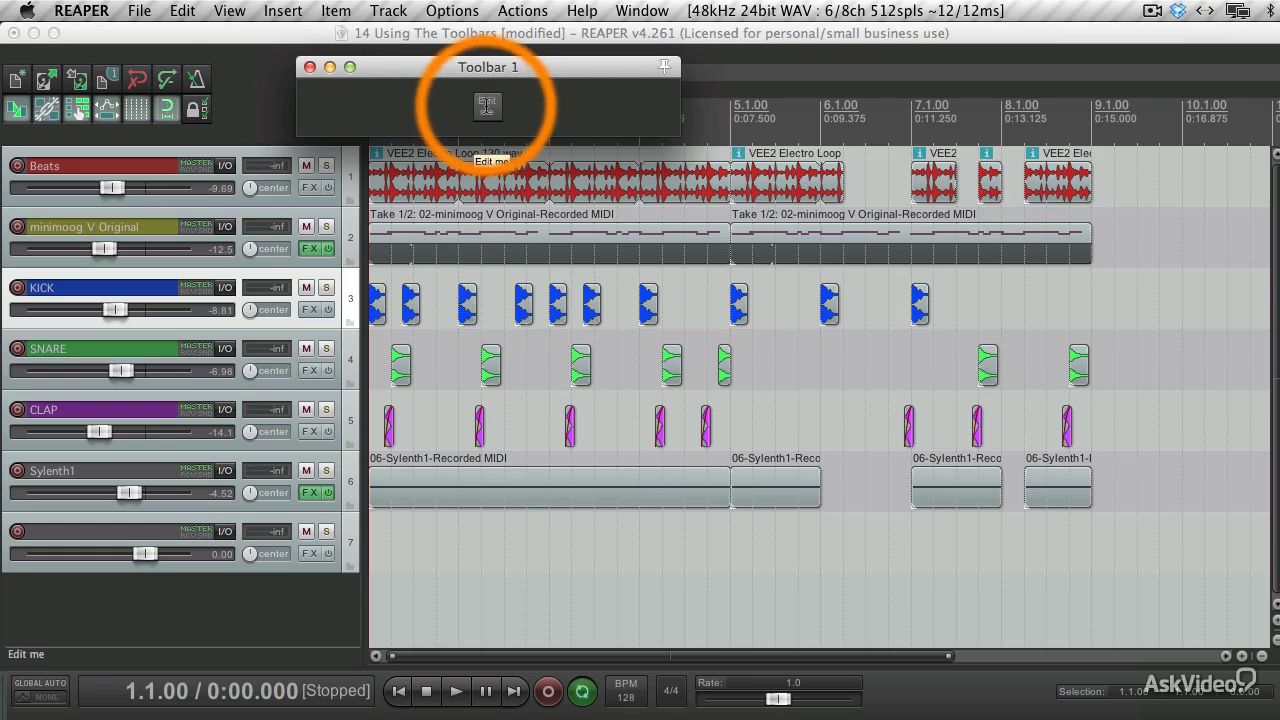
Open the customization of floating Toolbar 1 and add the action "File: Open project" to it, found by filtering for "open project"
click(489, 108)
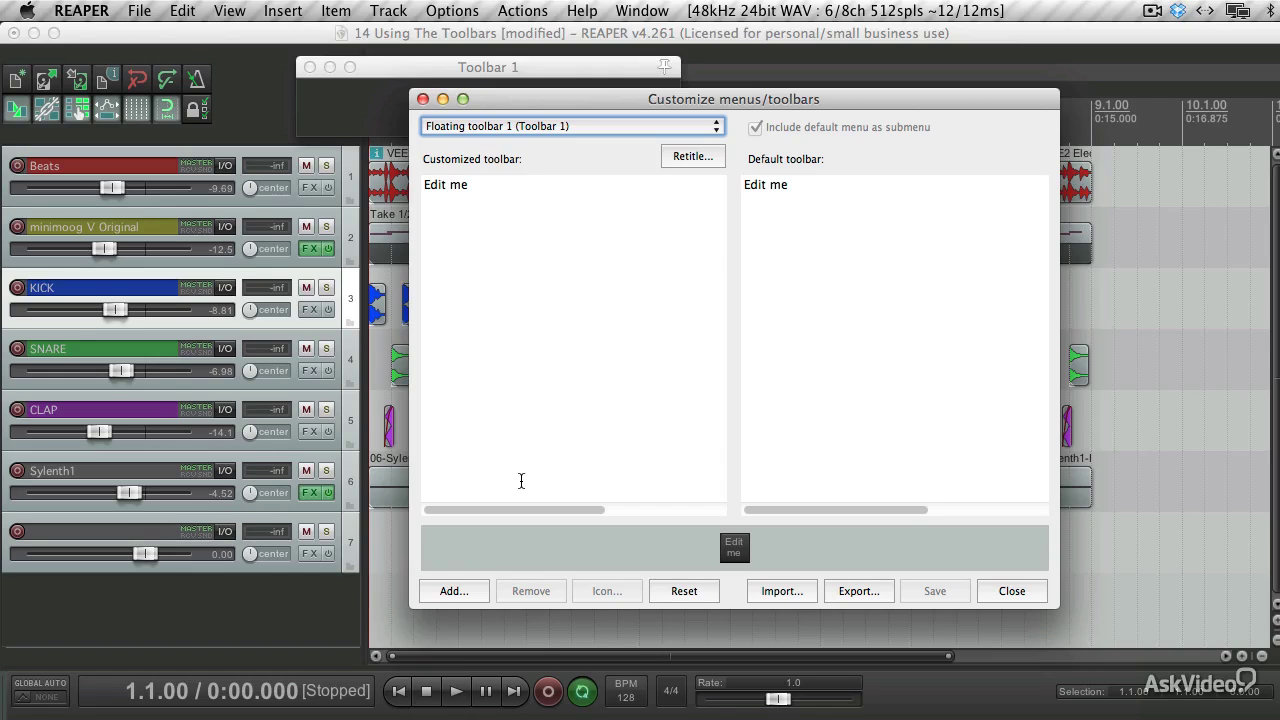
click(451, 591)
drag(296, 100, 675, 159)
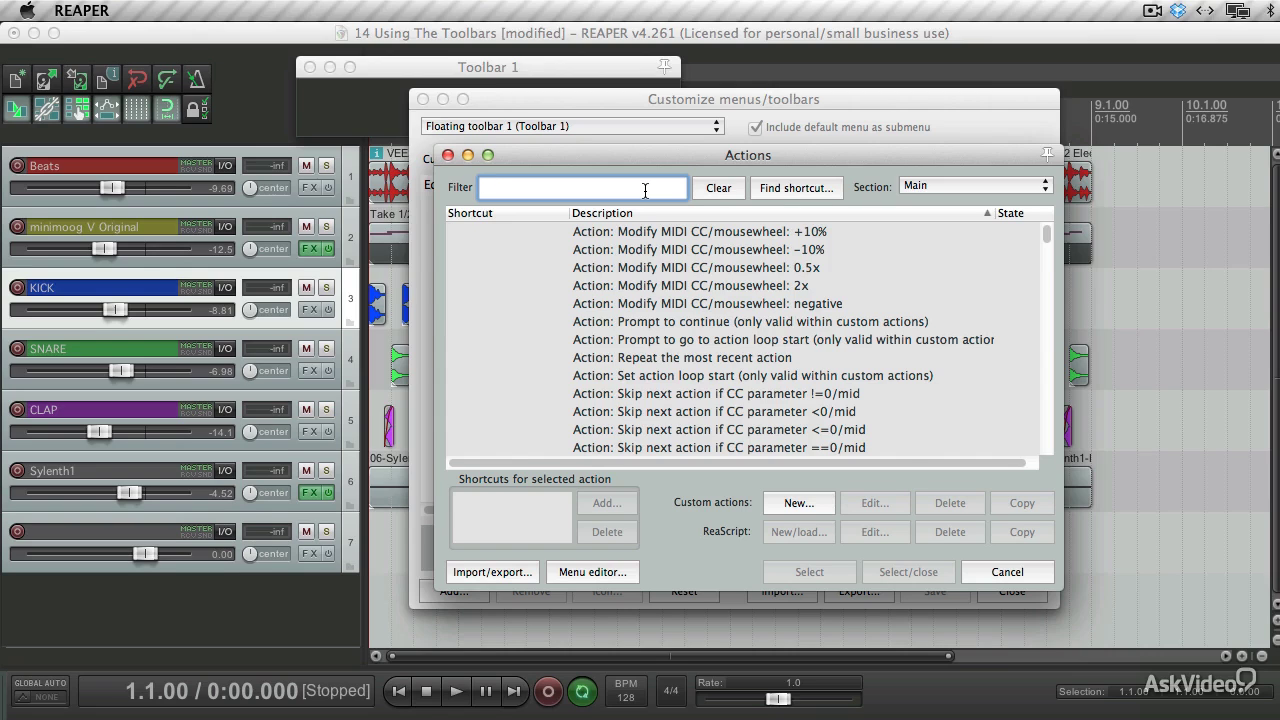
text(open p)
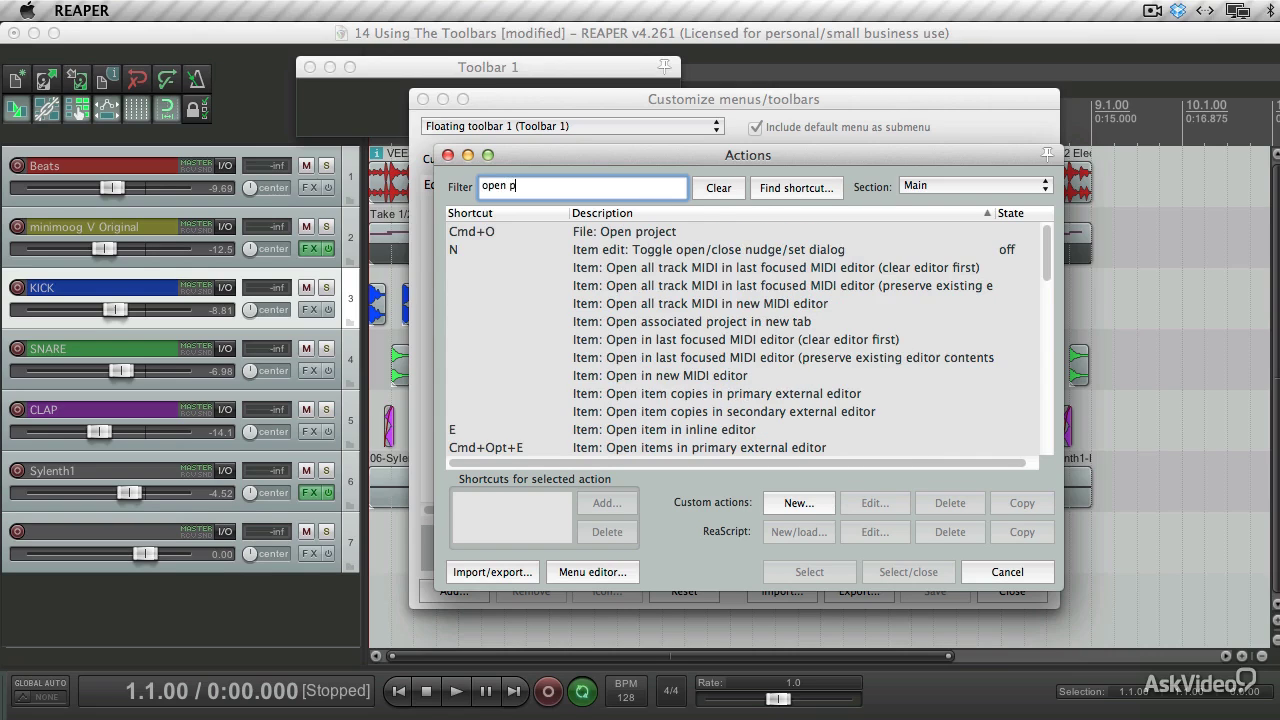
text(roject)
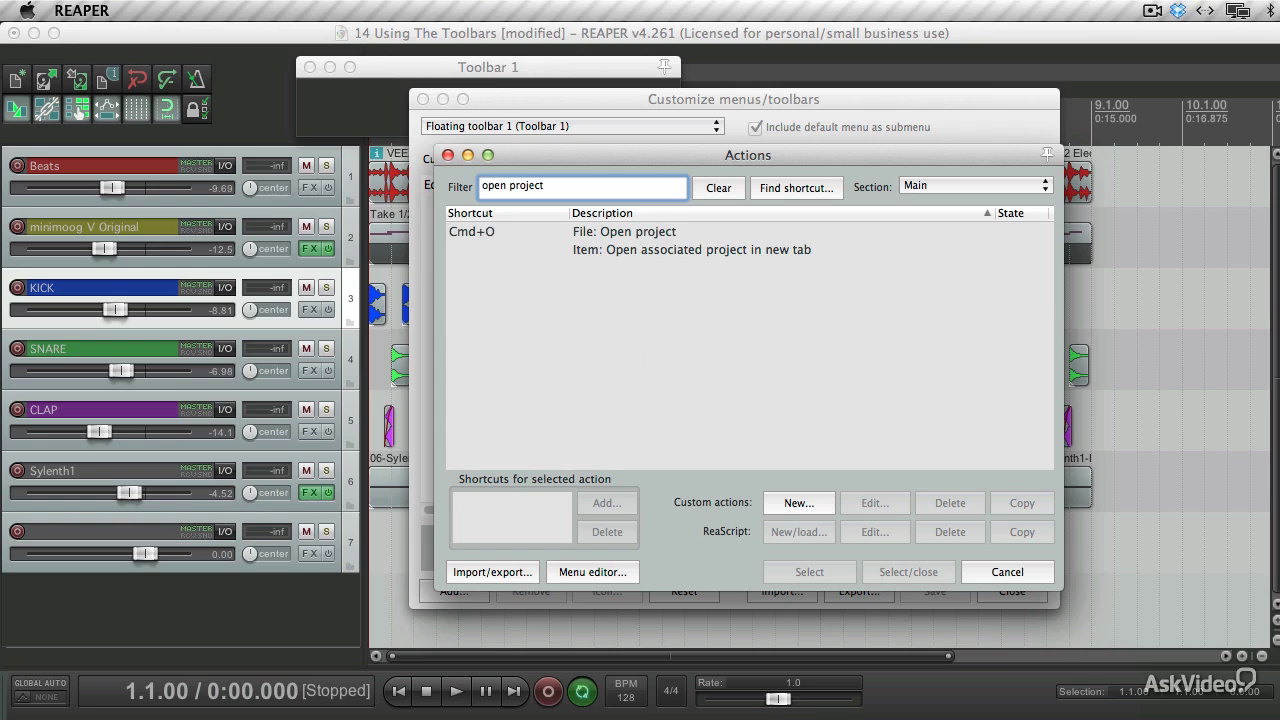
click(614, 234)
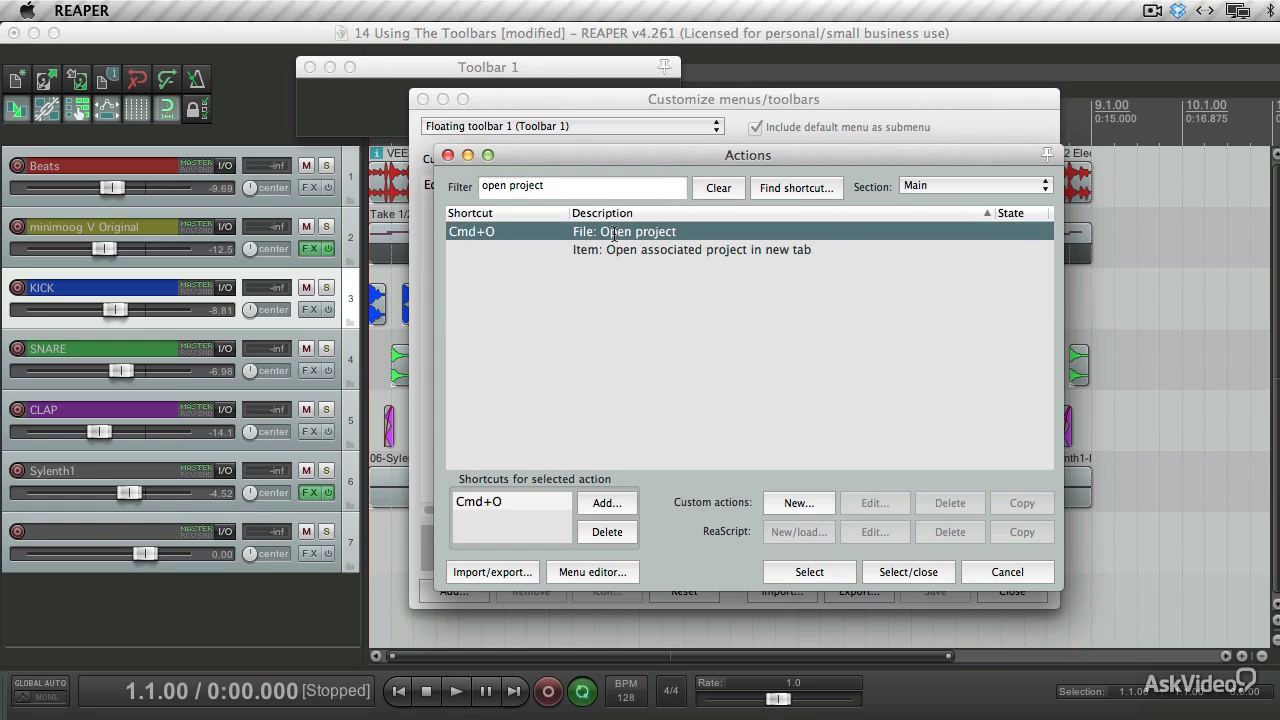
click(784, 568)
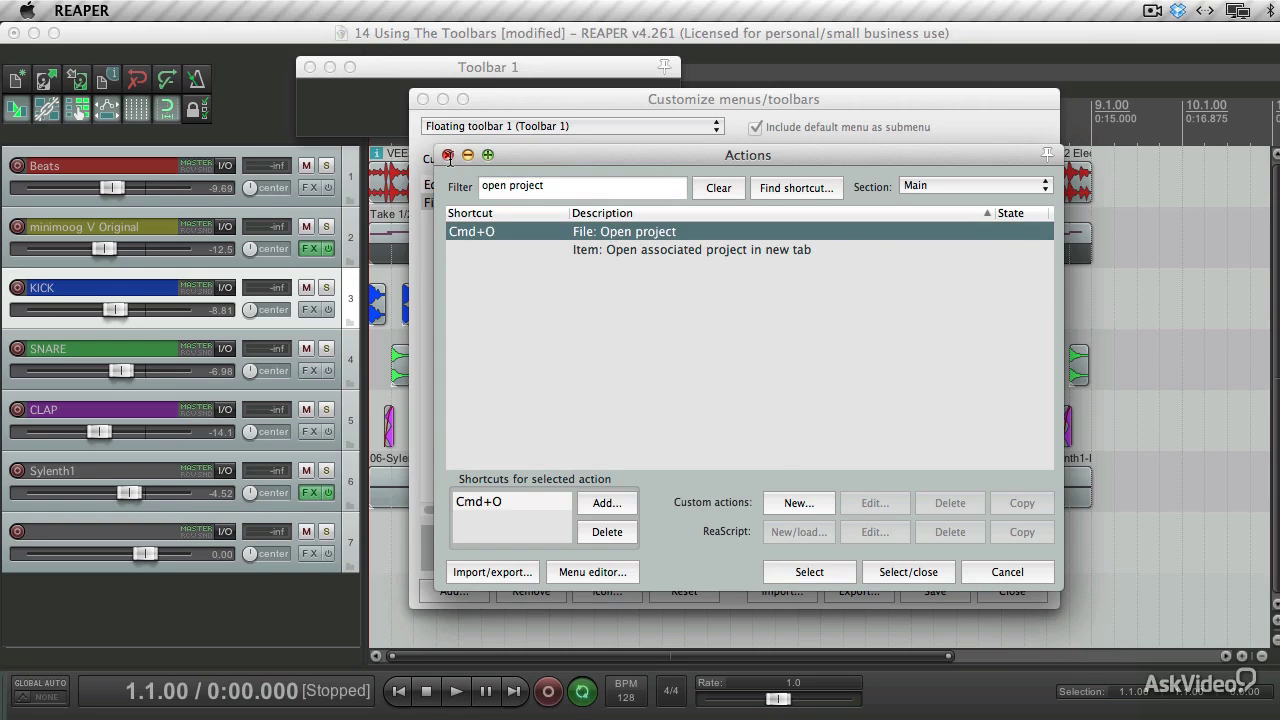
key(Escape)
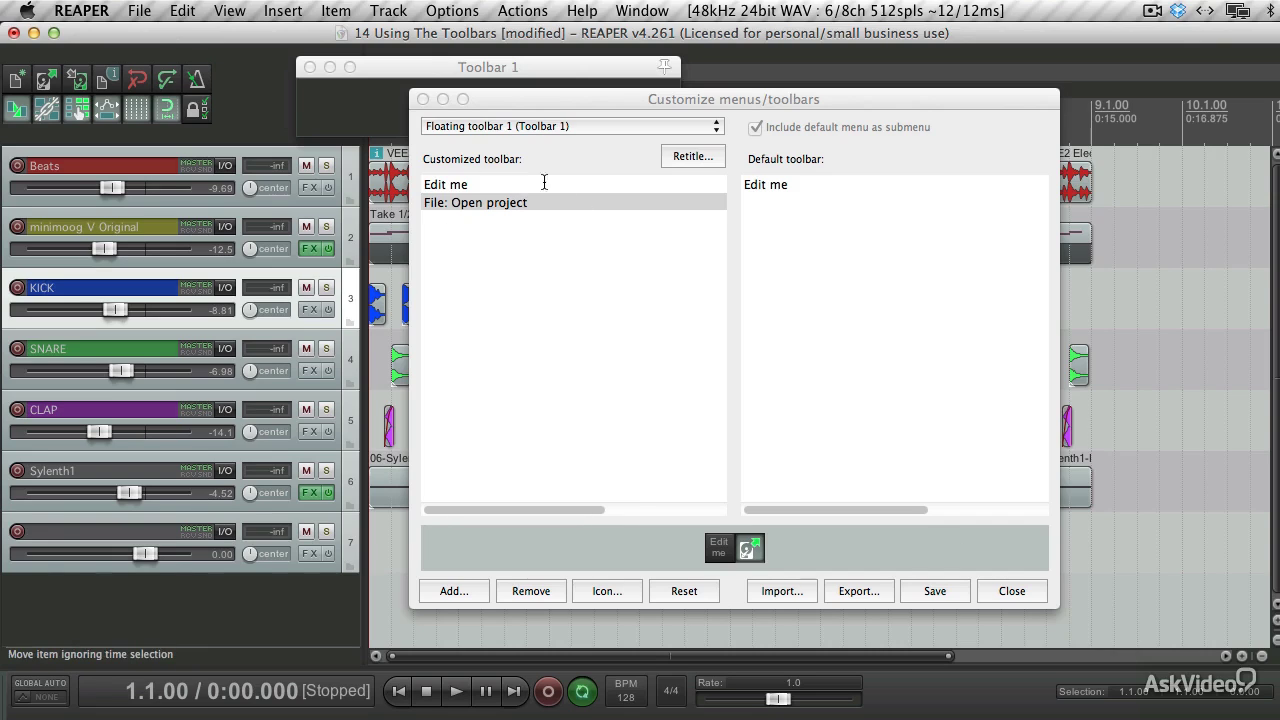
Add the action "Close current project tab" to Toolbar 1, found by filtering for "close project"
click(501, 217)
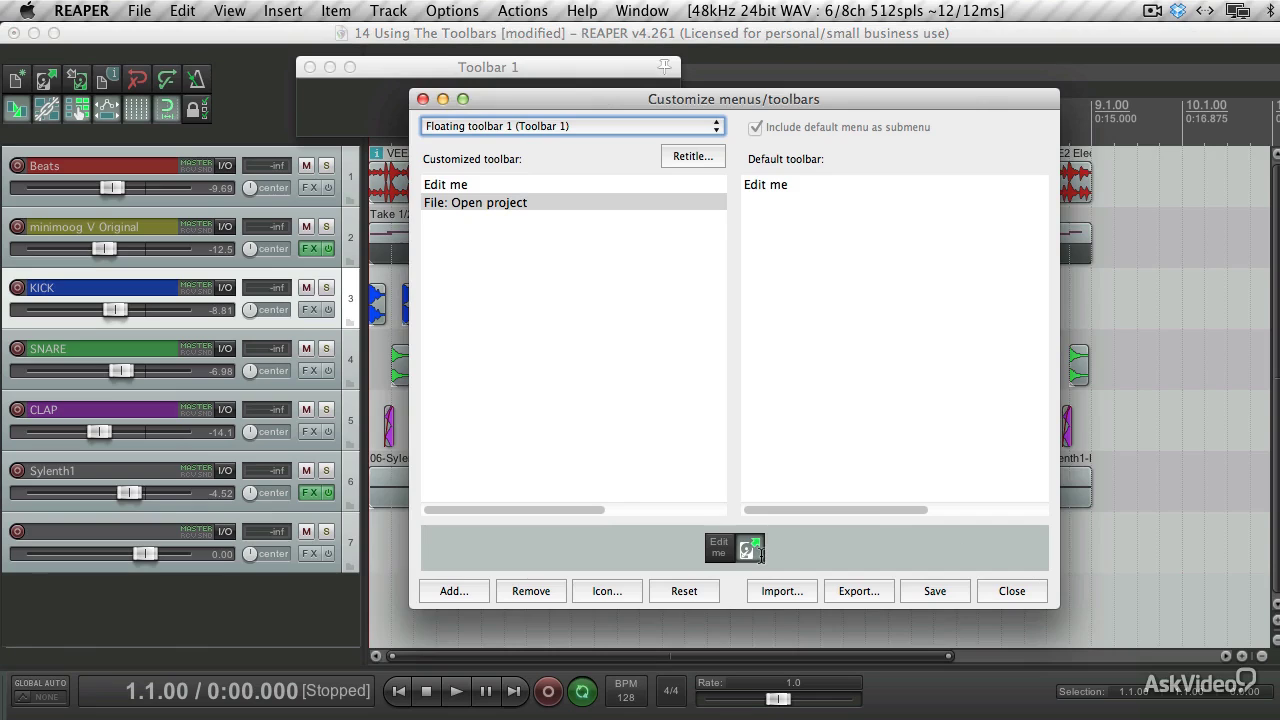
click(465, 590)
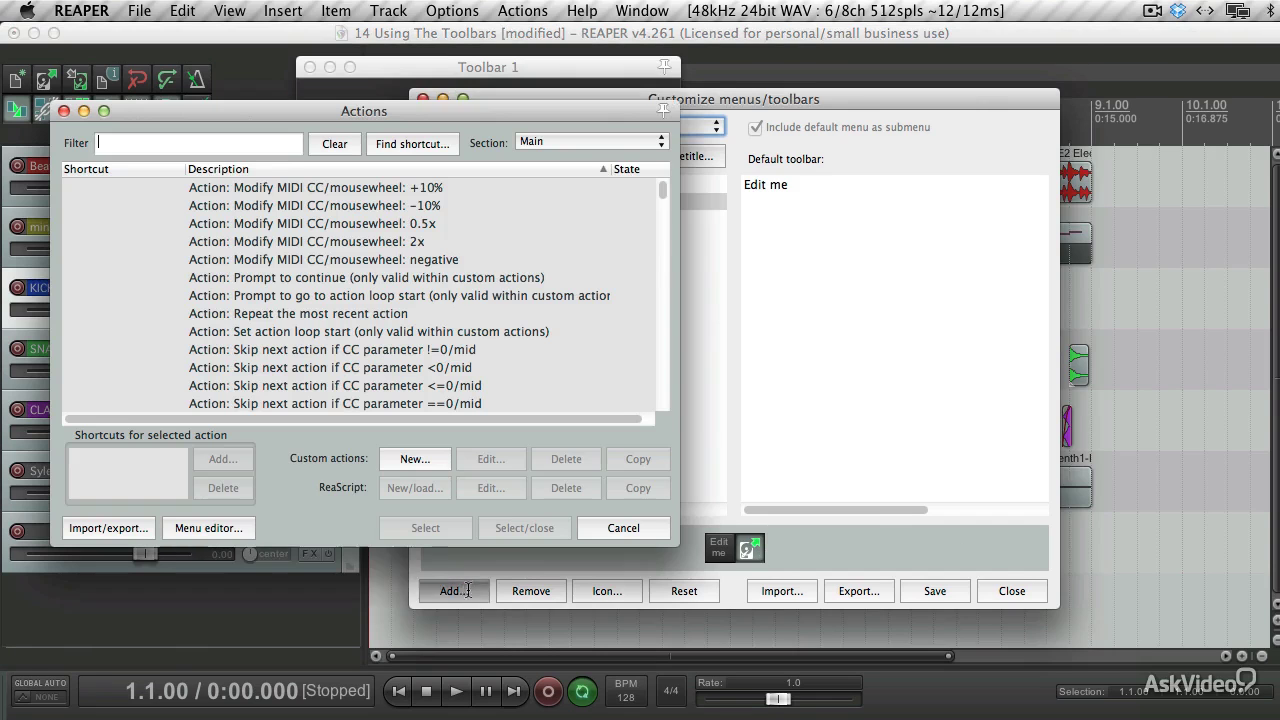
text(close project)
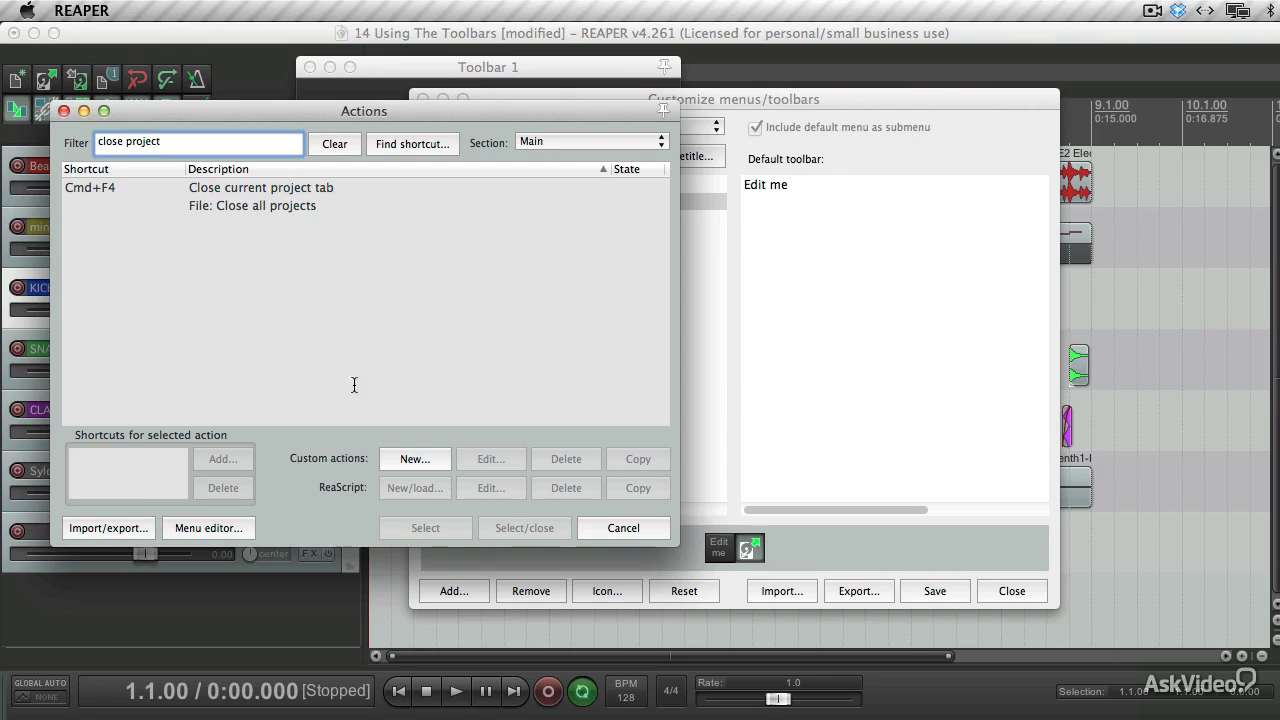
click(262, 188)
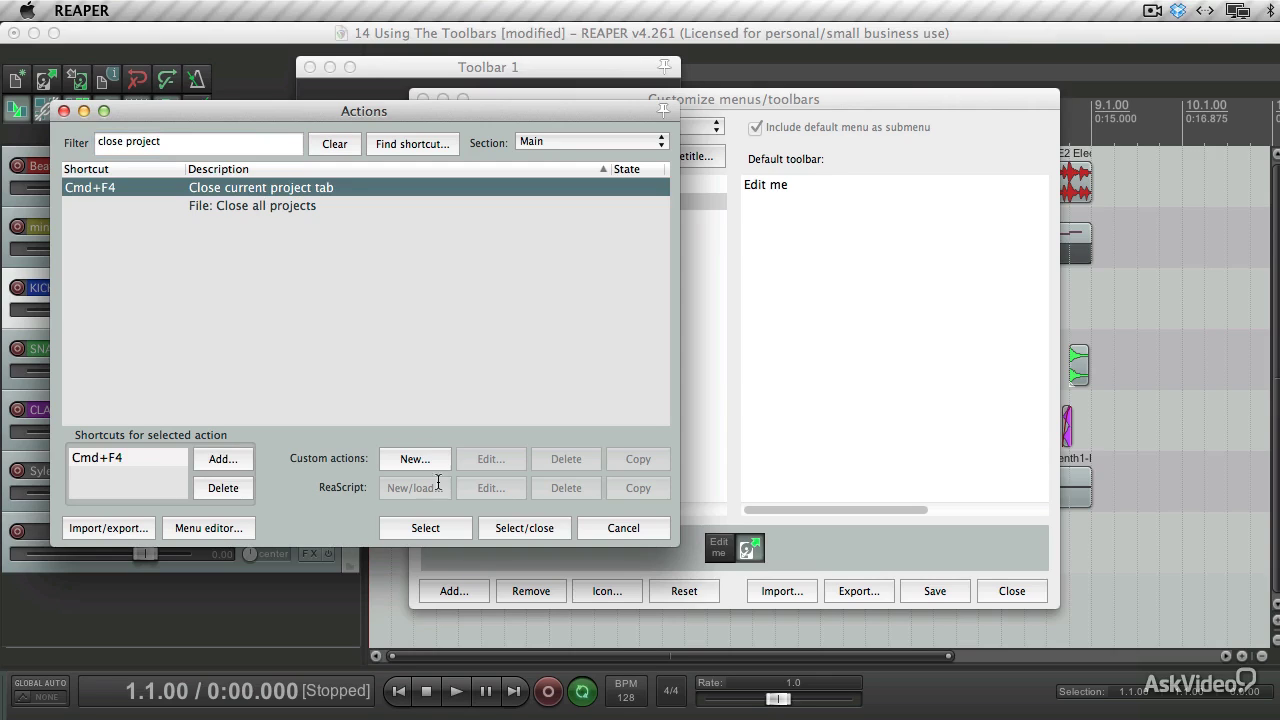
click(426, 527)
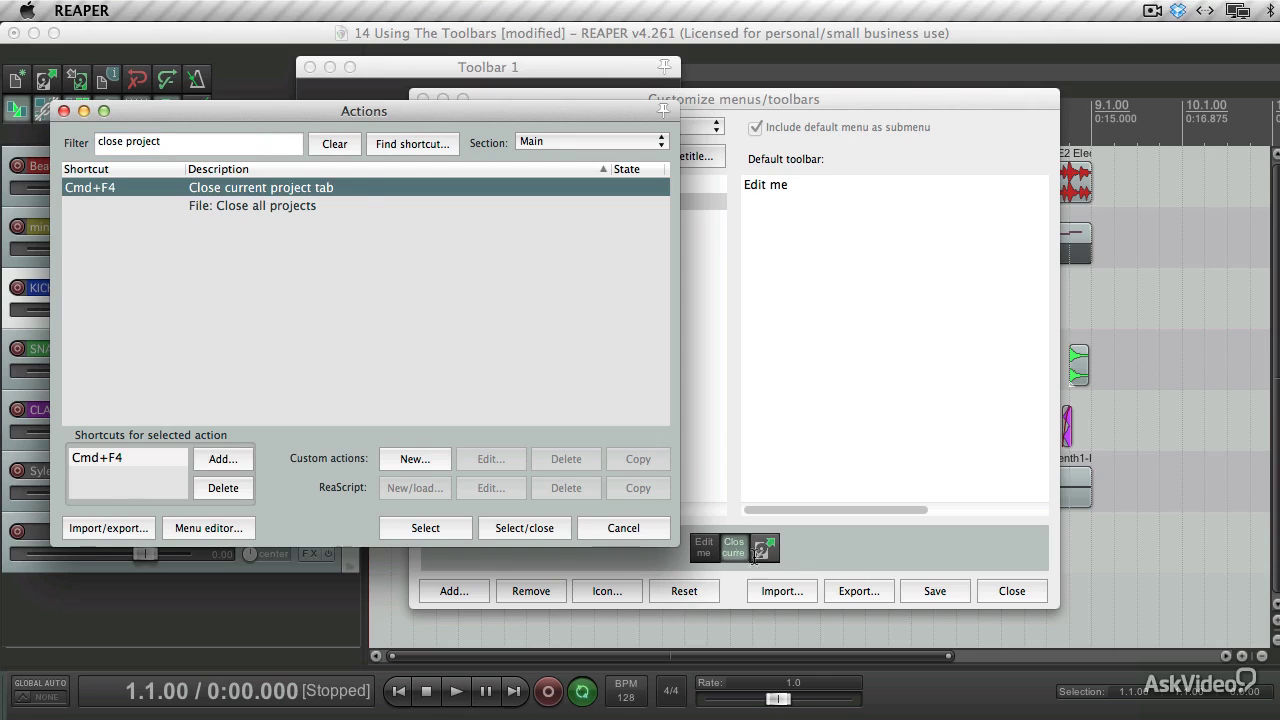
click(63, 111)
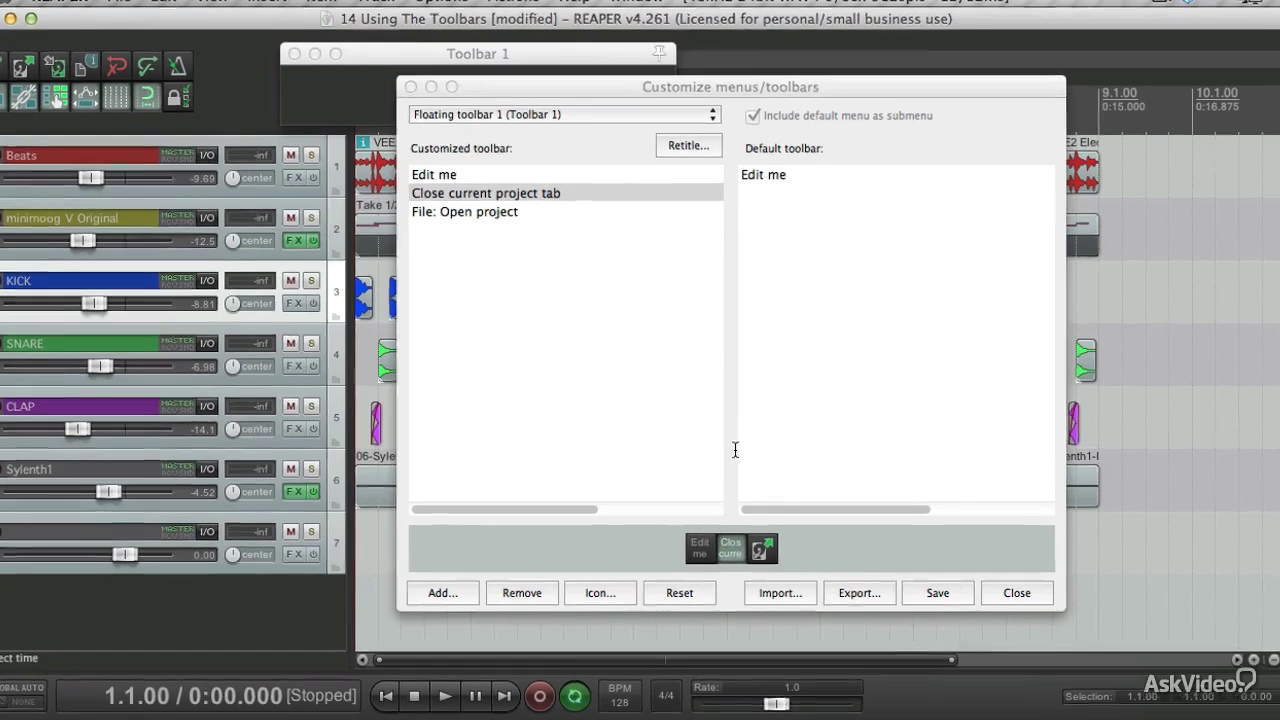
Give the Close current project tab button the folder icon with a red X
click(757, 549)
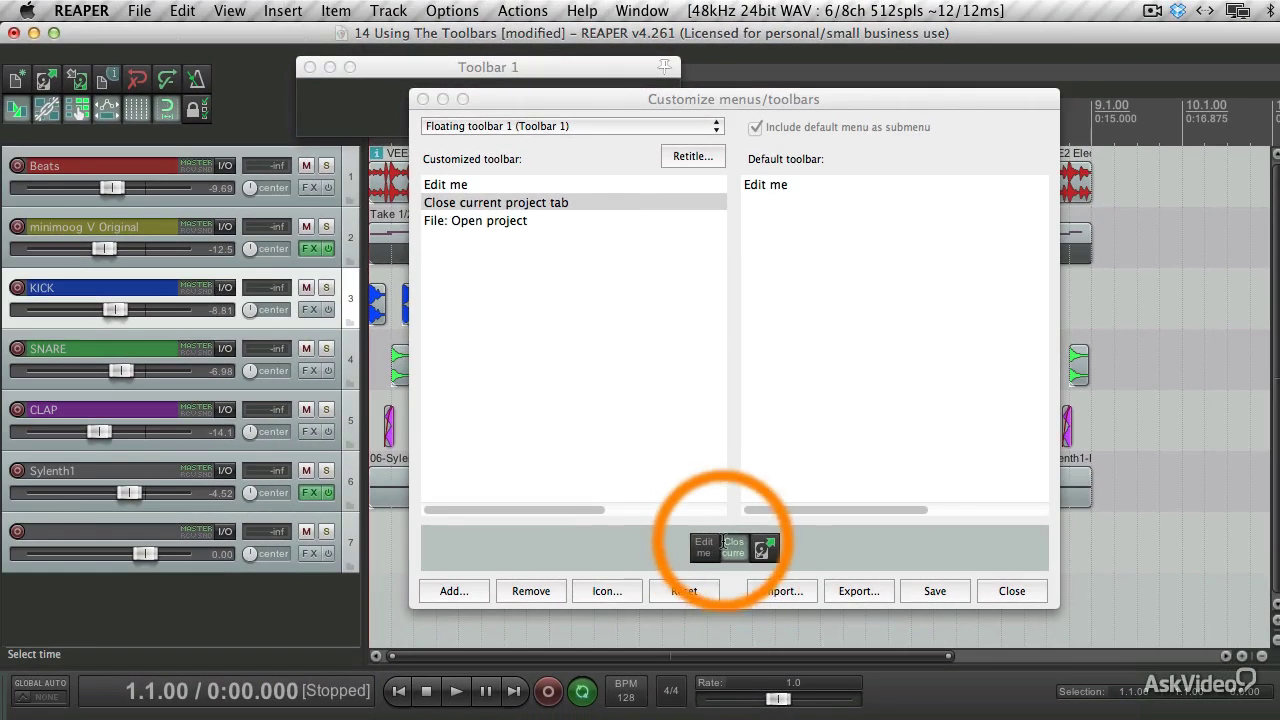
click(730, 549)
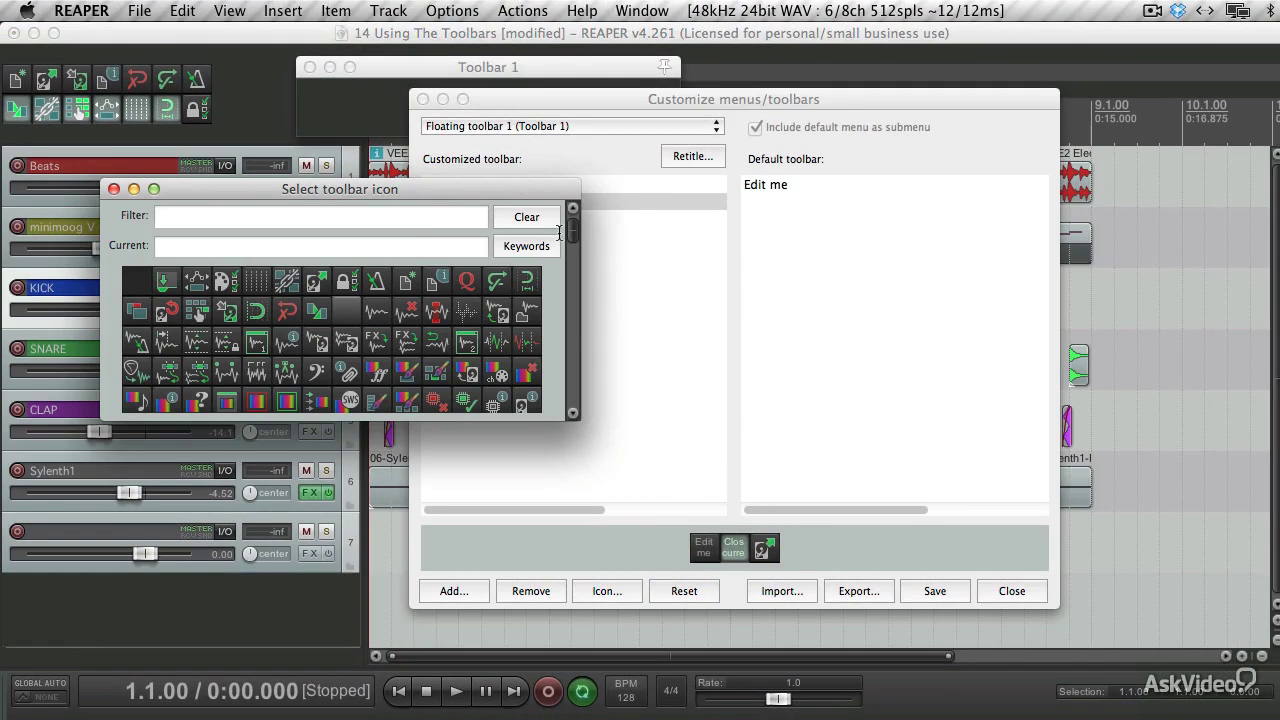
drag(571, 228, 562, 390)
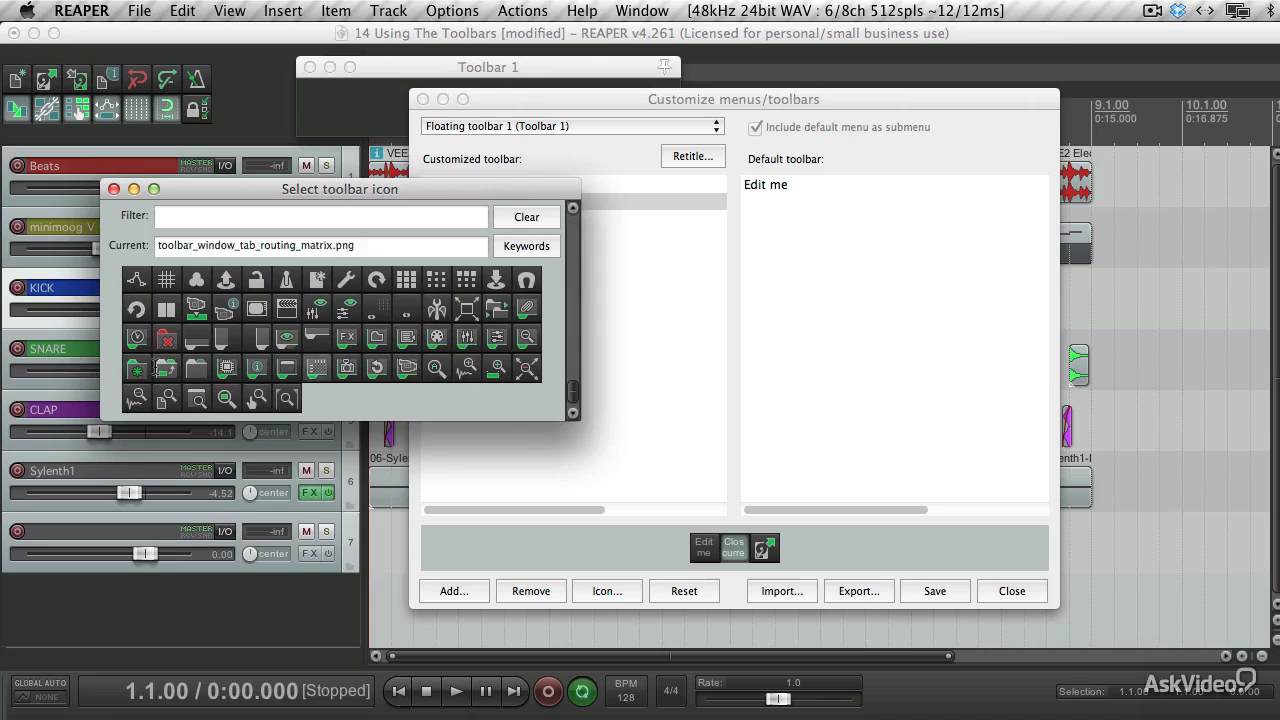
click(165, 342)
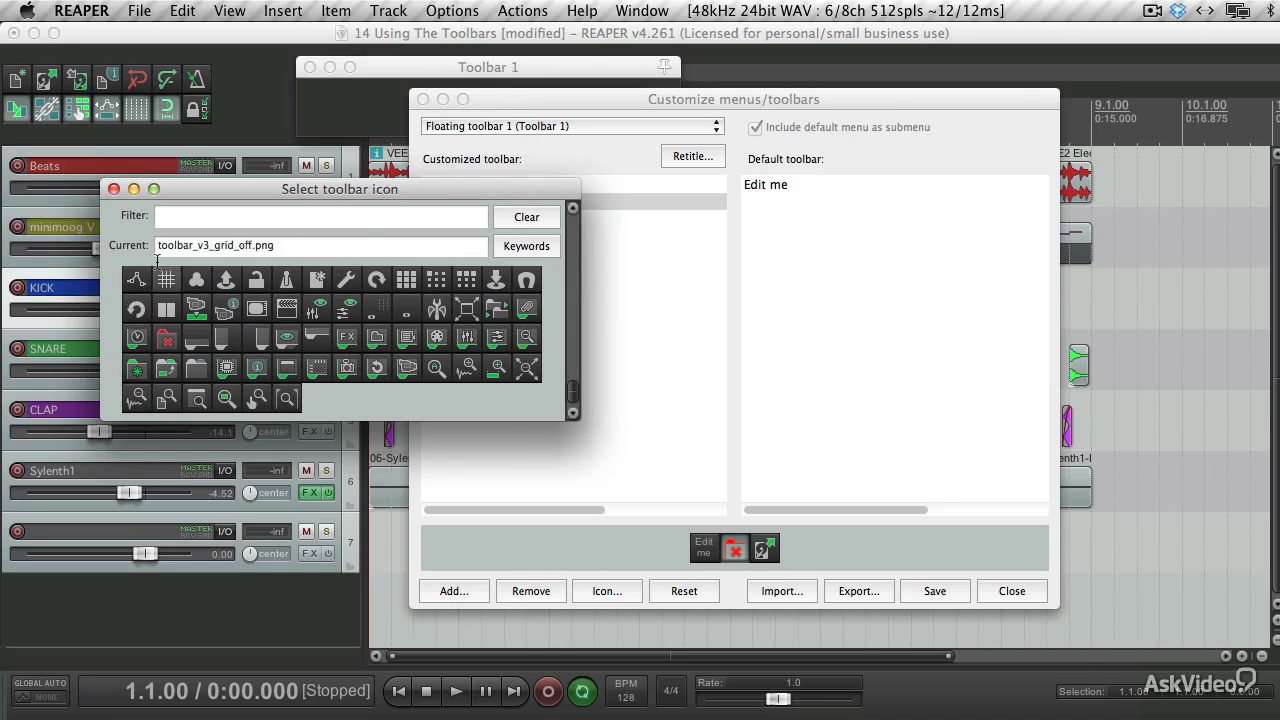
click(113, 188)
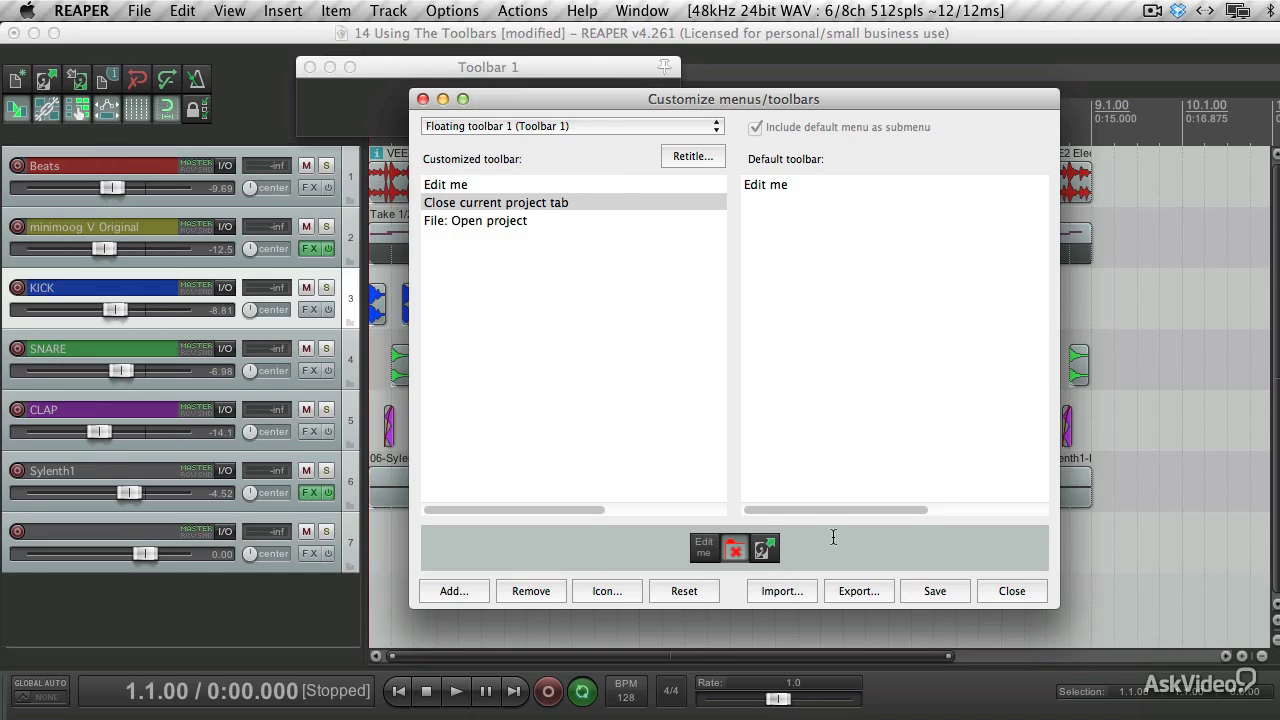
Remove the Edit me entry from Toolbar 1 and place File: Open project above Close current project tab
click(702, 548)
click(531, 591)
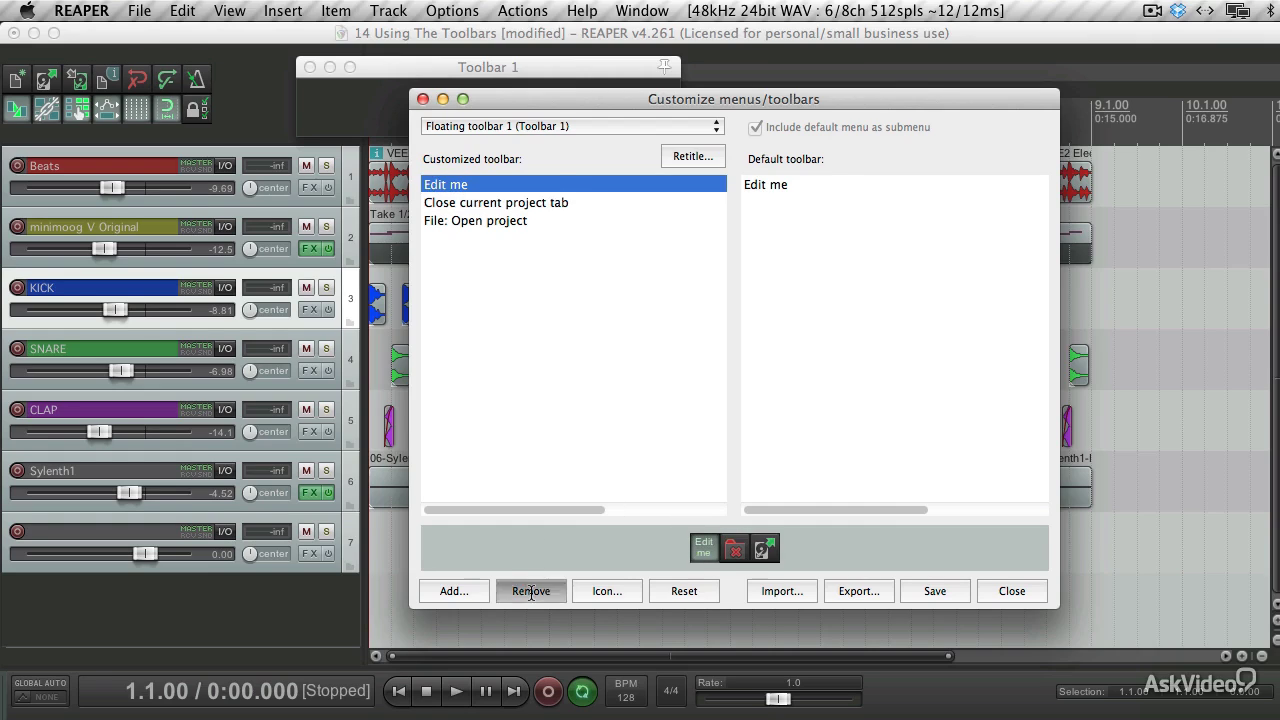
drag(482, 203, 483, 184)
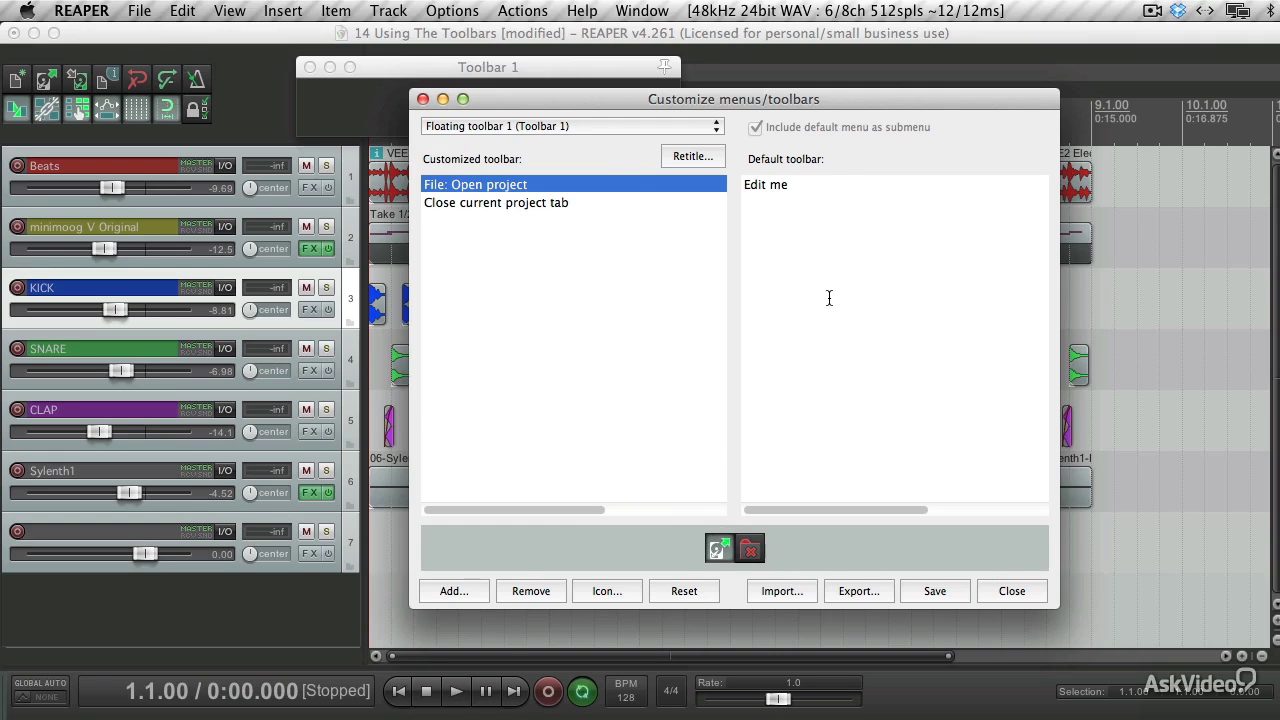
Save the Toolbar 1 customization, then close the customization dialog and the floating toolbar
click(935, 591)
click(1012, 591)
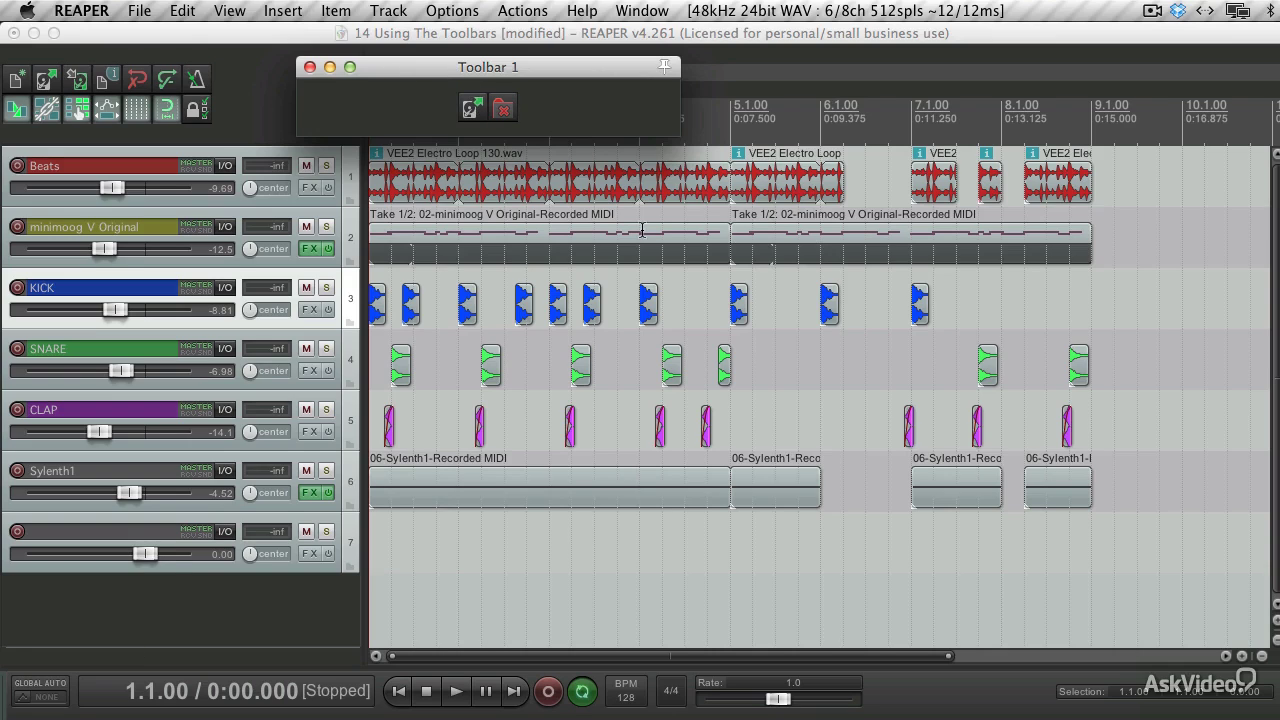
click(310, 67)
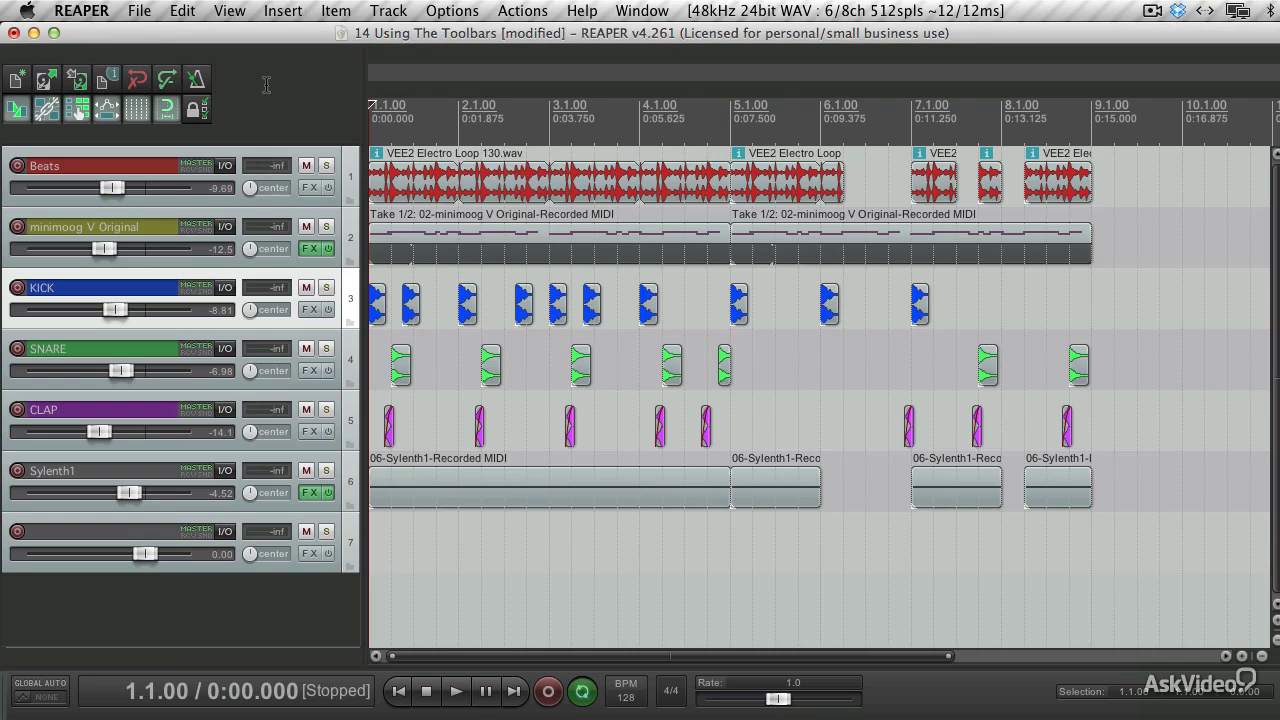
Position the main toolbar as a floating window, try moving it lower over the arrangement, and close it
right_click(266, 85)
mouse_move(304, 140)
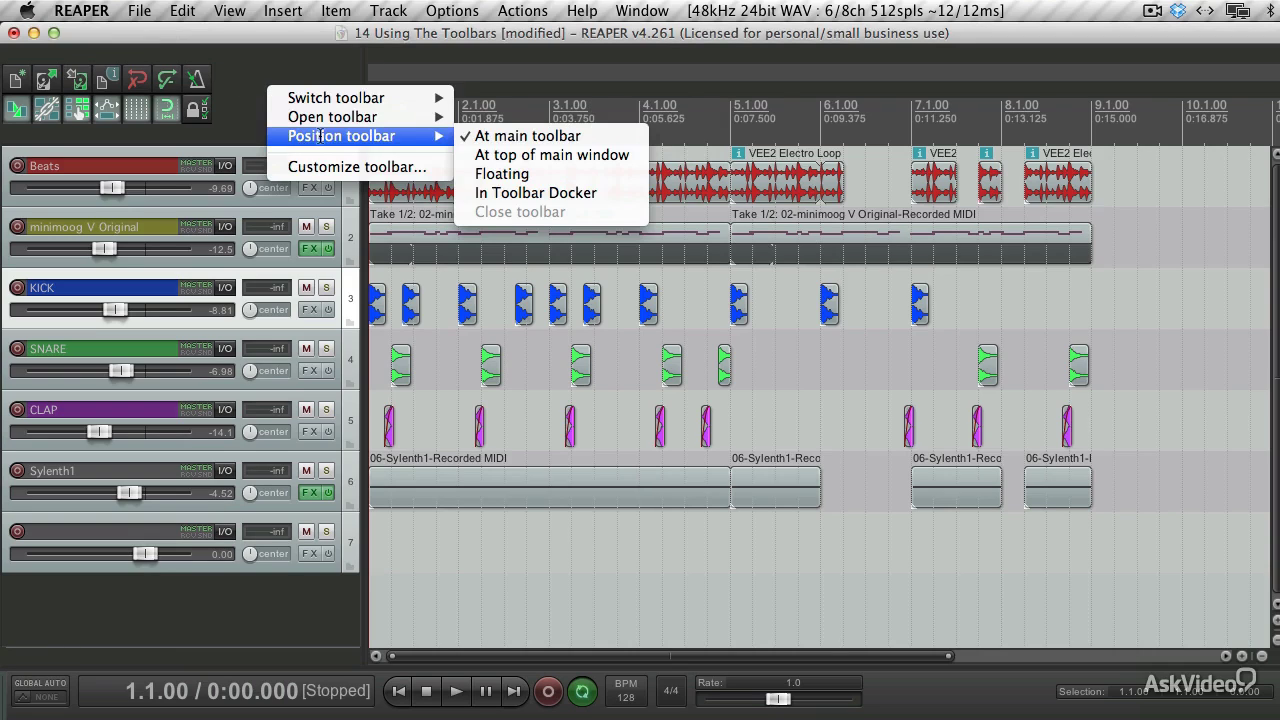
click(505, 175)
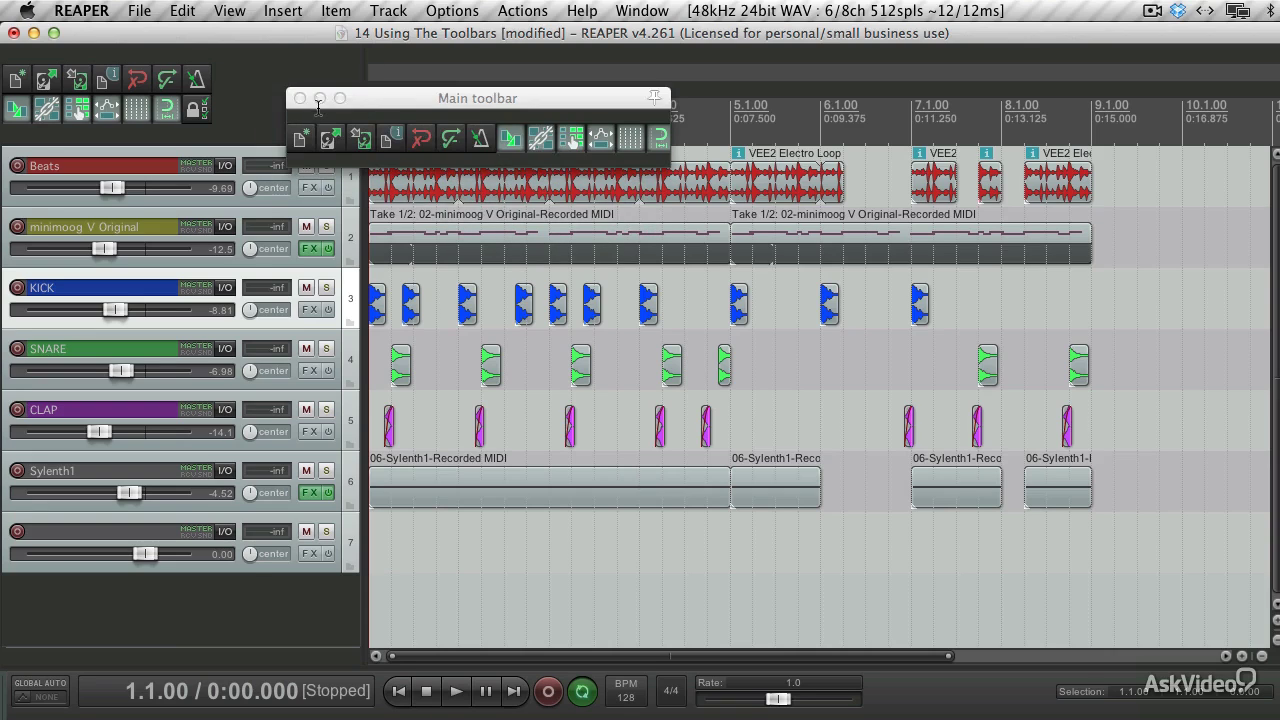
drag(385, 122, 834, 562)
click(744, 541)
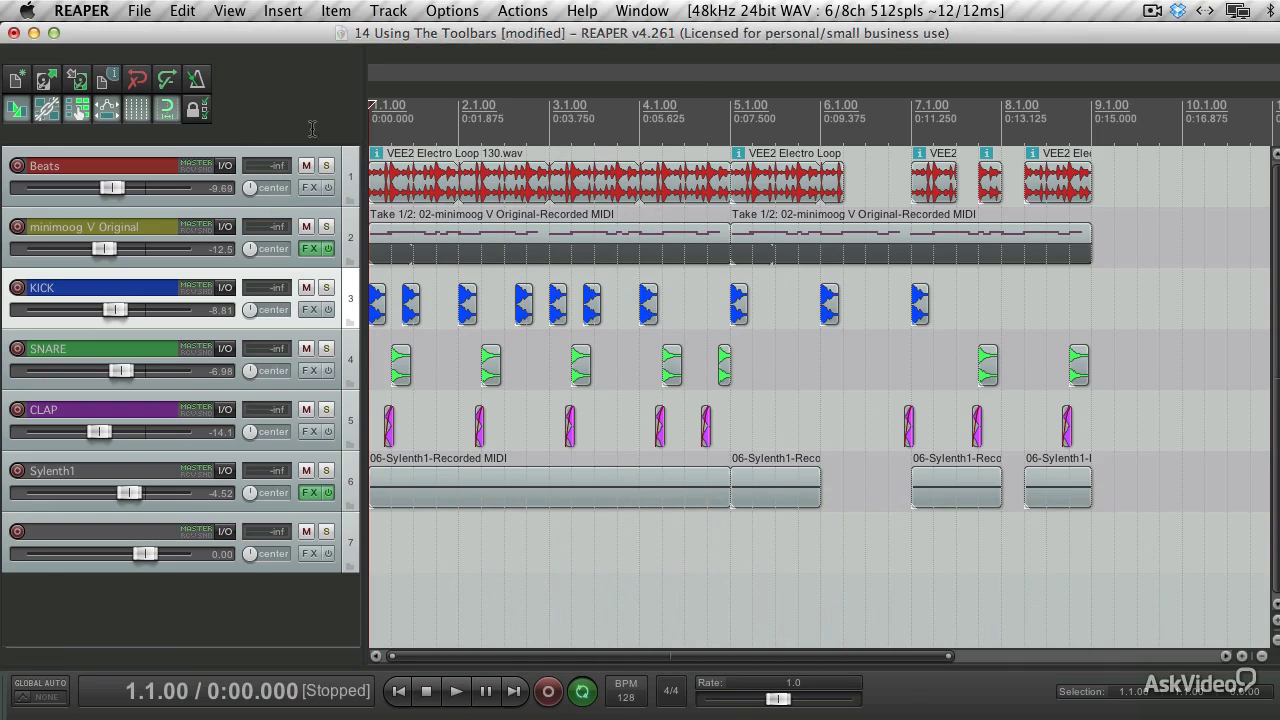
Place the main toolbar in the Toolbar Docker, then move the docker over the tracks and enlarge it until its tab names are readable
right_click(284, 93)
mouse_move(322, 128)
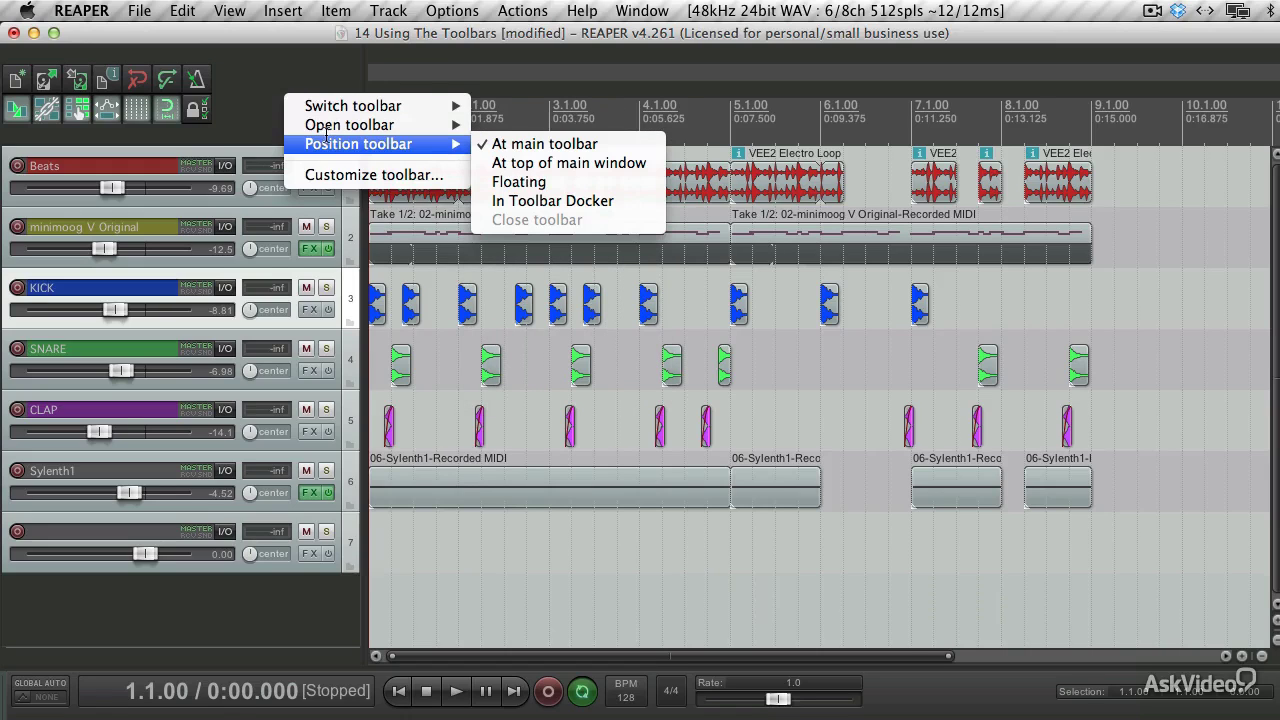
click(545, 200)
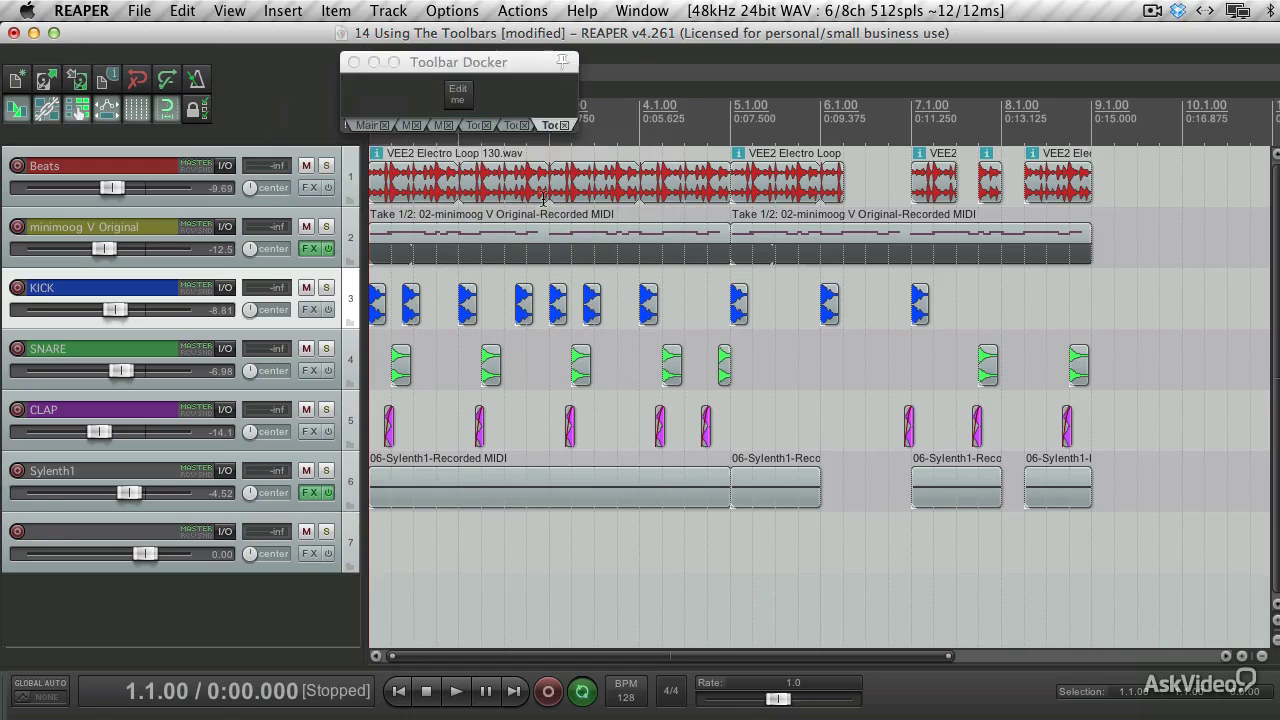
drag(516, 62, 571, 236)
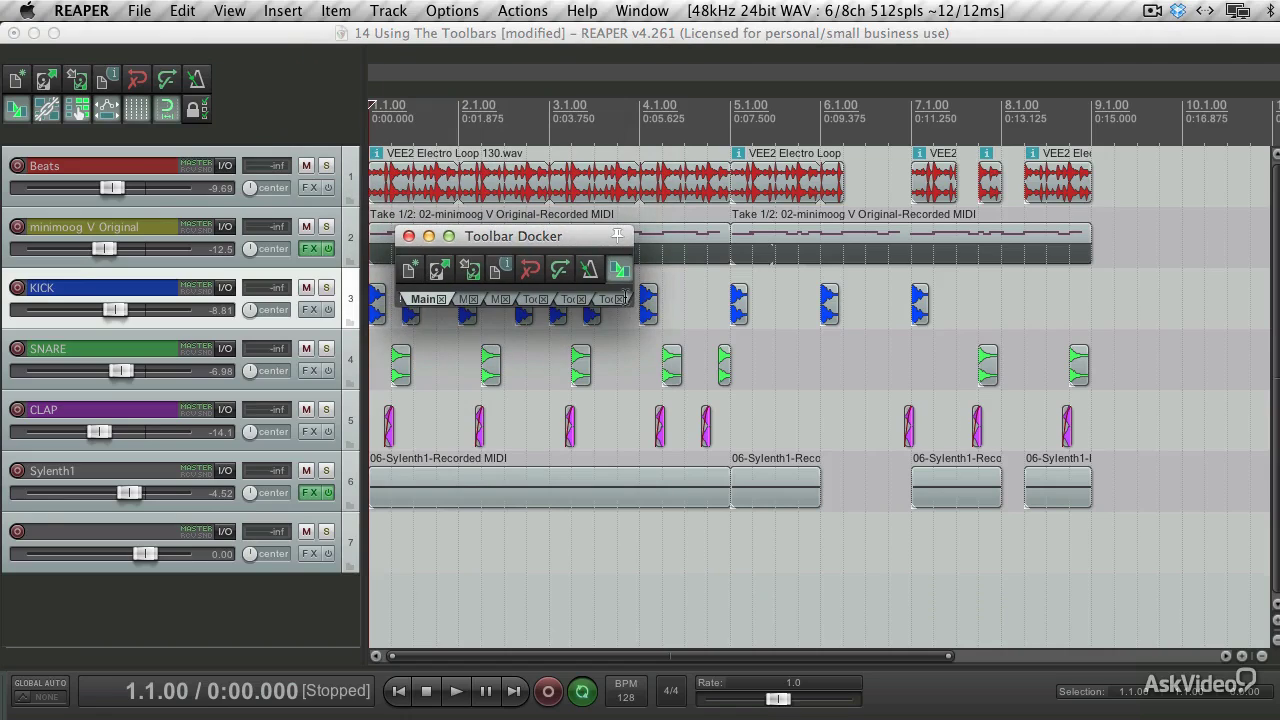
drag(632, 300, 972, 492)
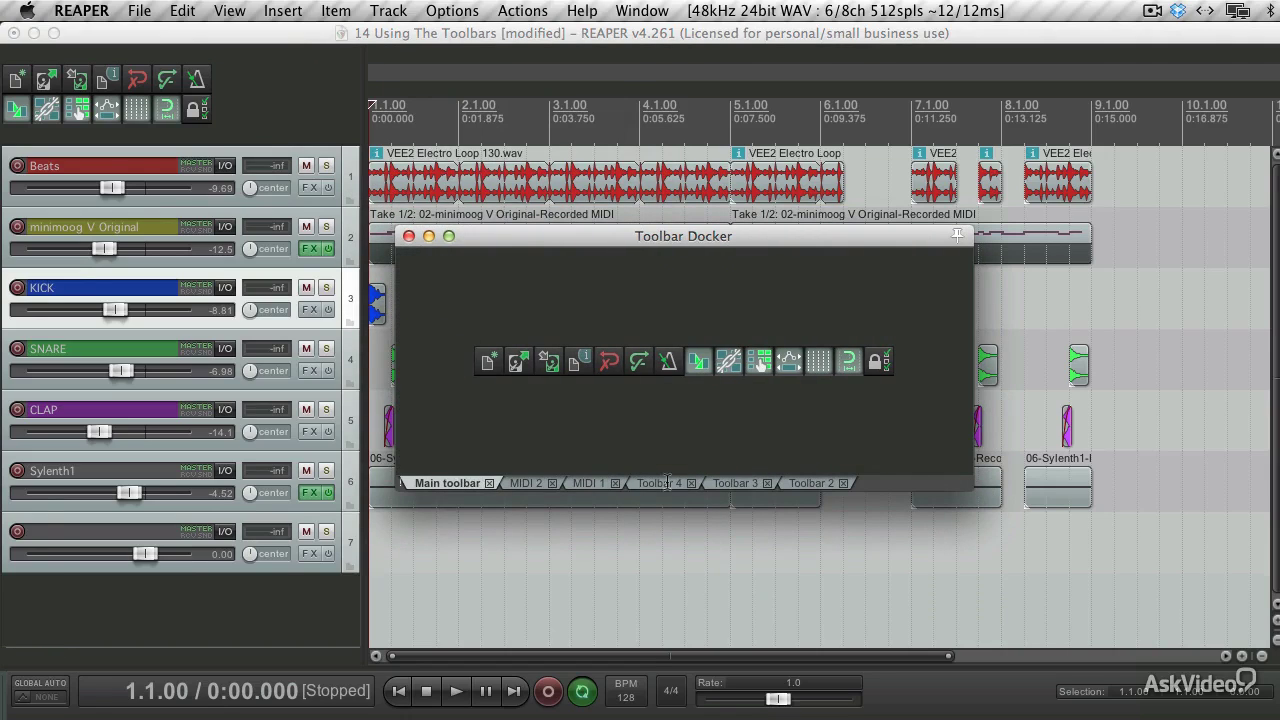
Look through the MIDI 2, MIDI 1, Toolbar 4, Toolbar 3 and Toolbar 2 tabs of the Toolbar Docker and close it
click(522, 483)
click(580, 483)
click(640, 483)
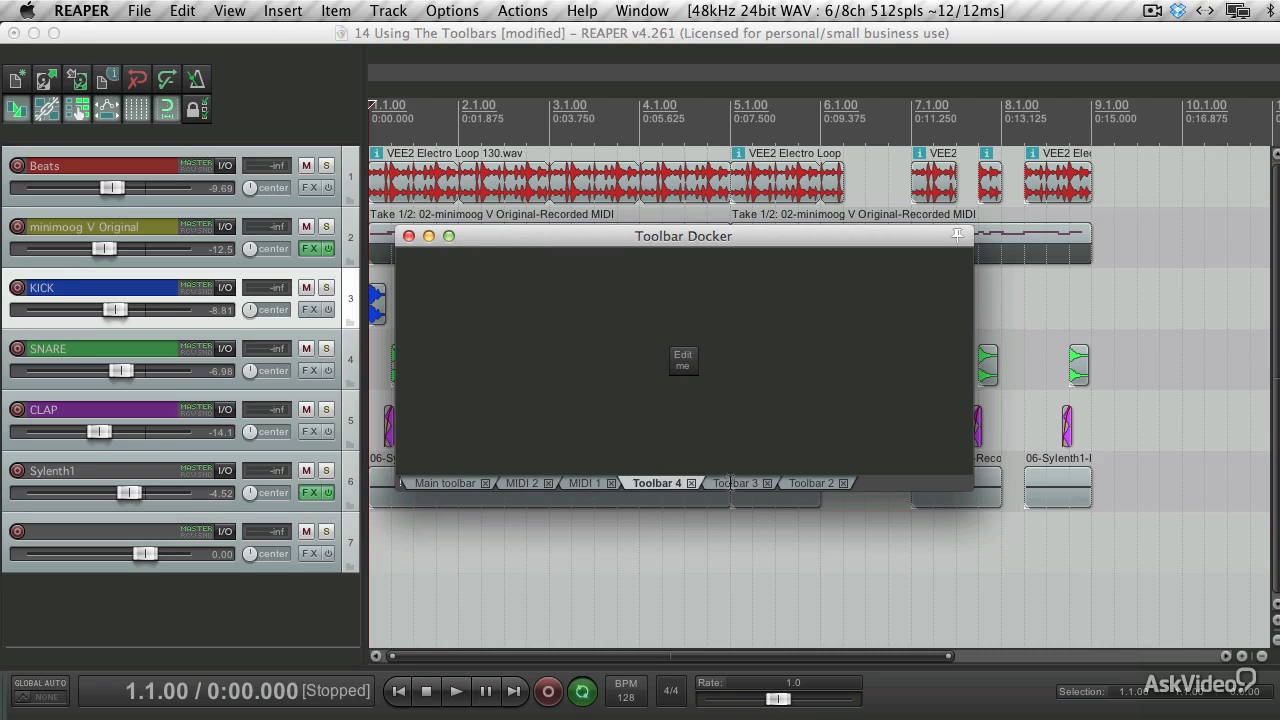
click(735, 483)
click(811, 483)
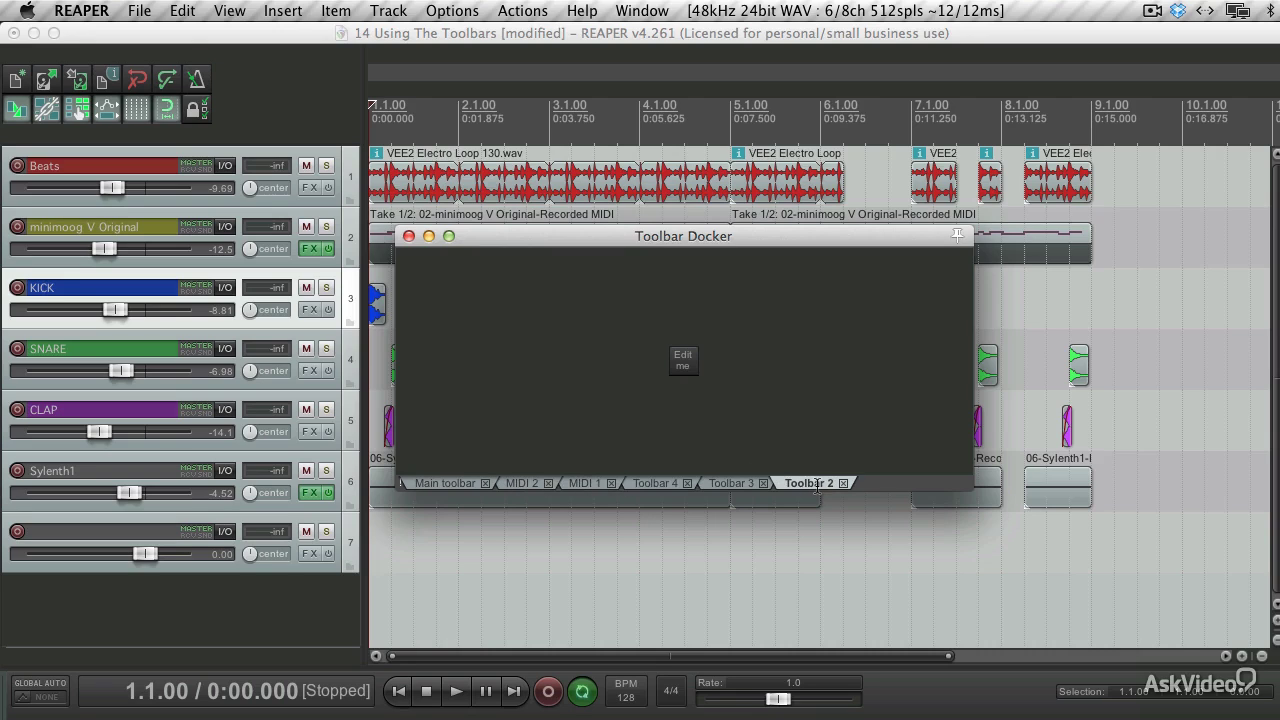
click(409, 236)
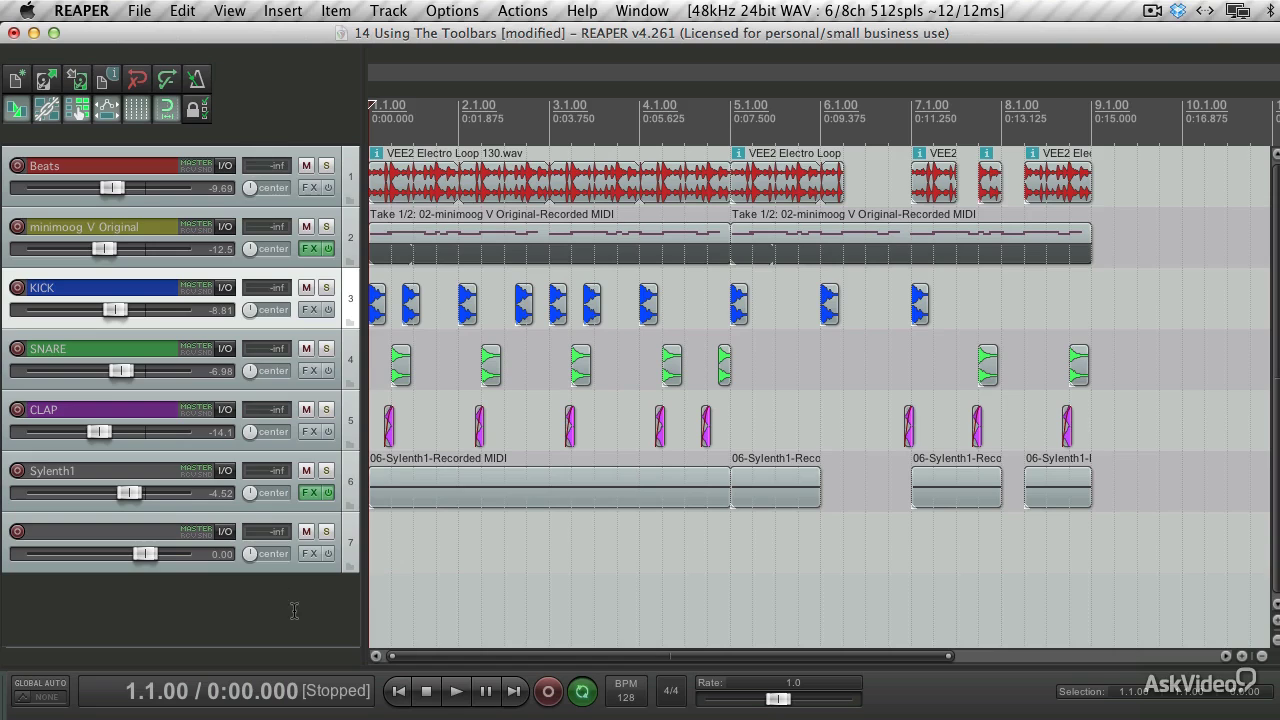
key(super+Tab)
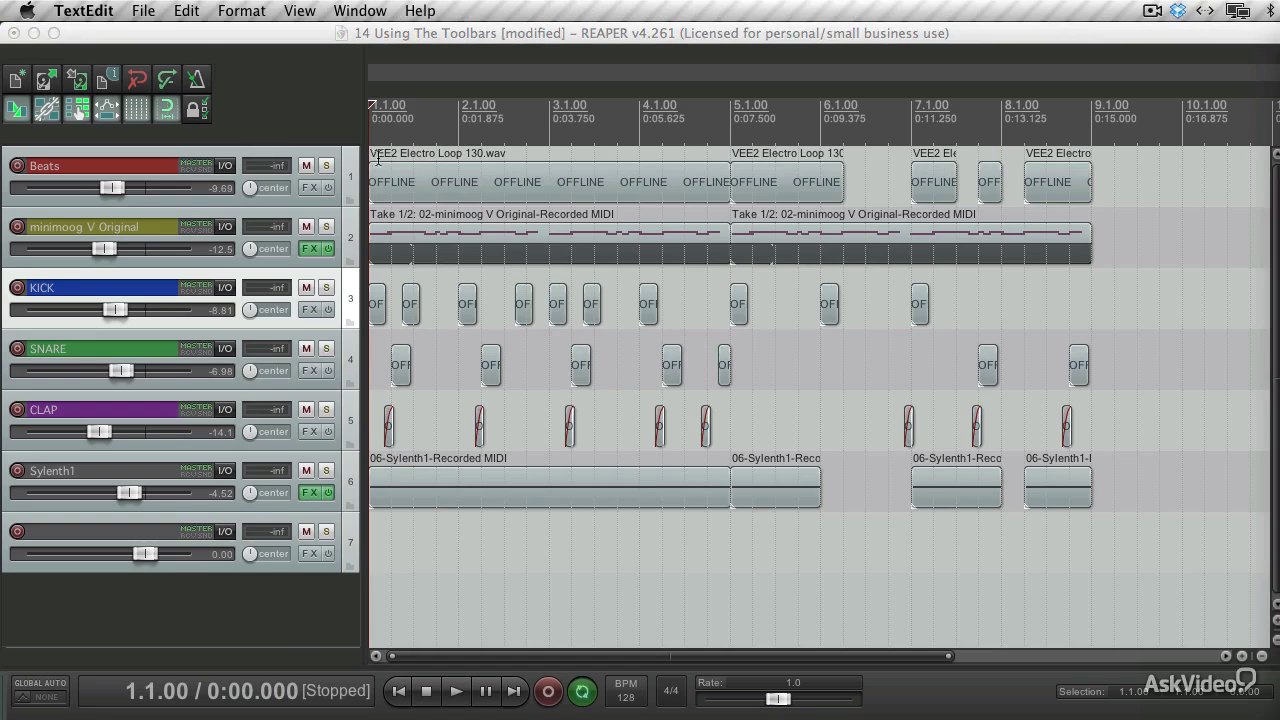
click(296, 120)
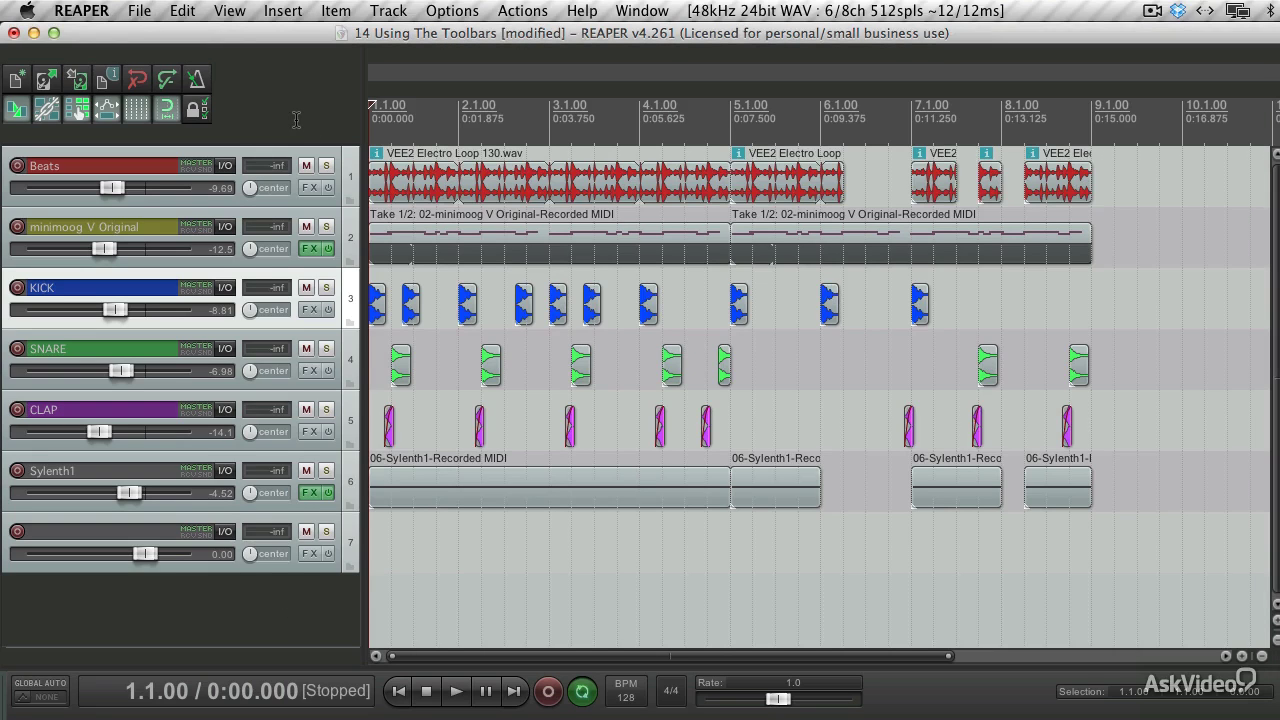